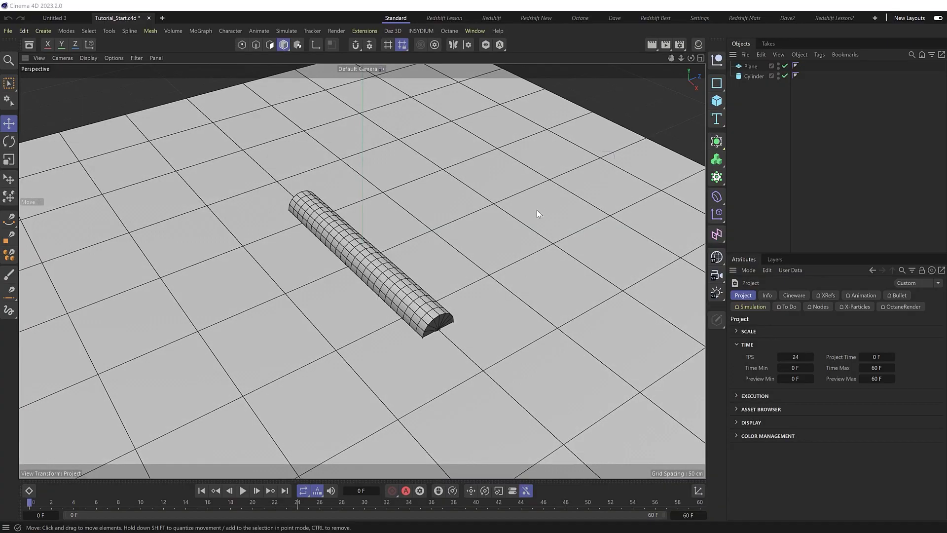
- Undo the last change and orbit around the half-cylinder lying on the floor plane
key("ctrl+z")
left_click_drag(478, 206, 443, 199, "alt")
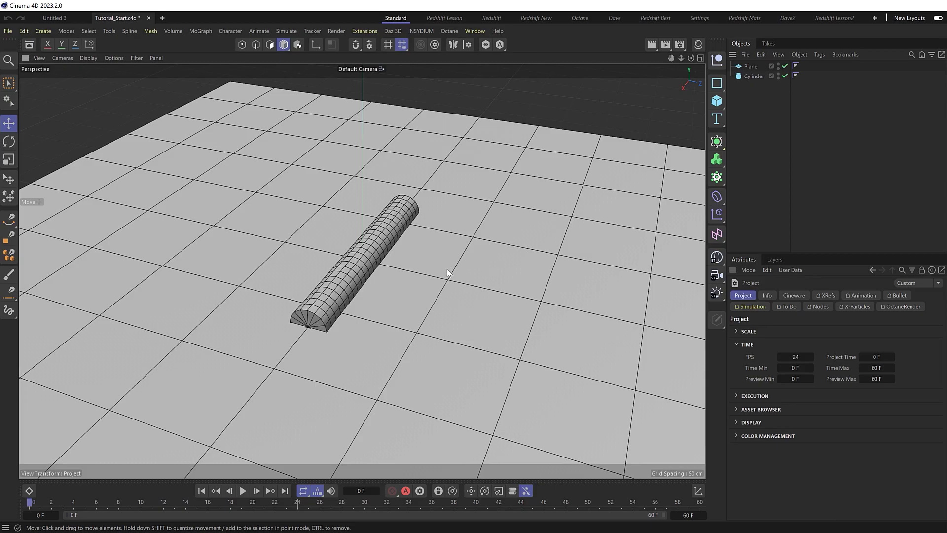
- Hide the Plane and Cylinder, then add a Rectangle spline laid flat in the XZ plane
left_click_drag(785, 65, 785, 78)
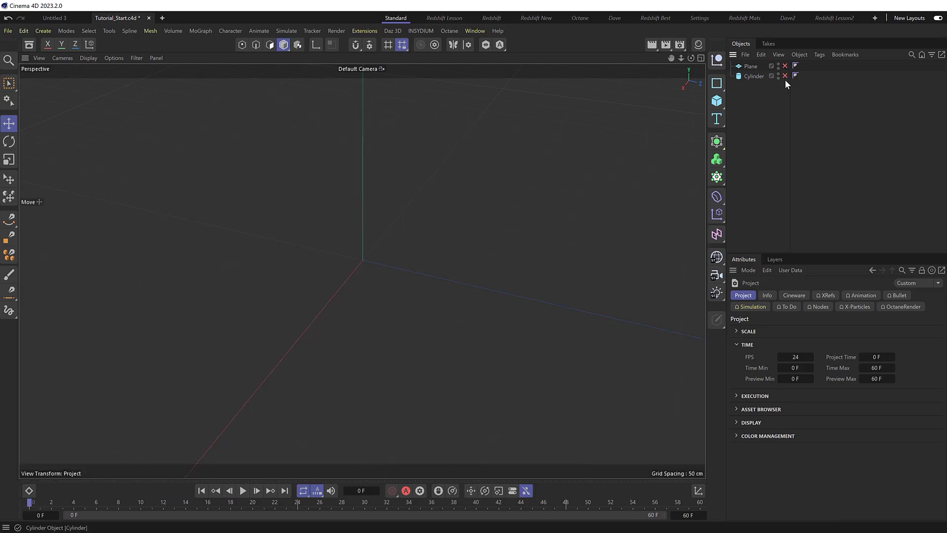
left_click(717, 101)
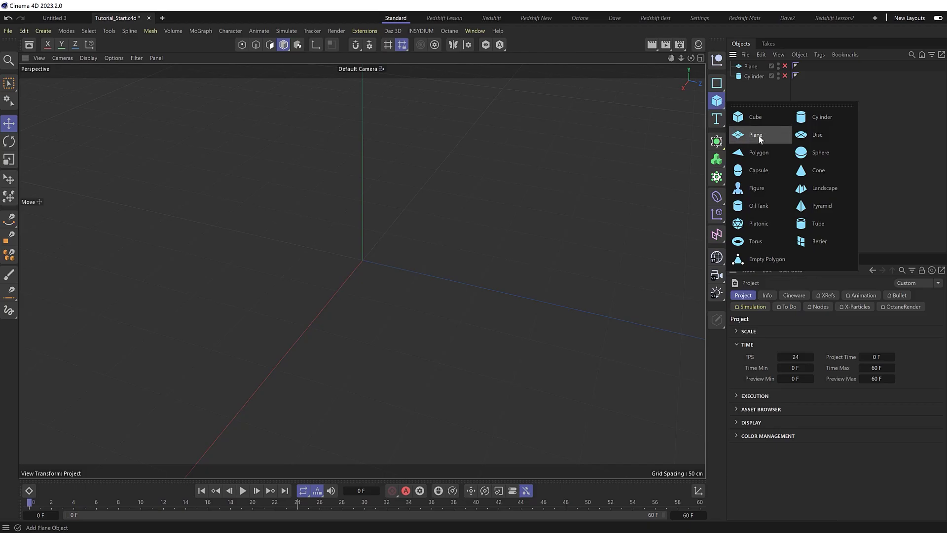
left_click(718, 85)
left_click_drag(608, 159, 297, 242, "alt")
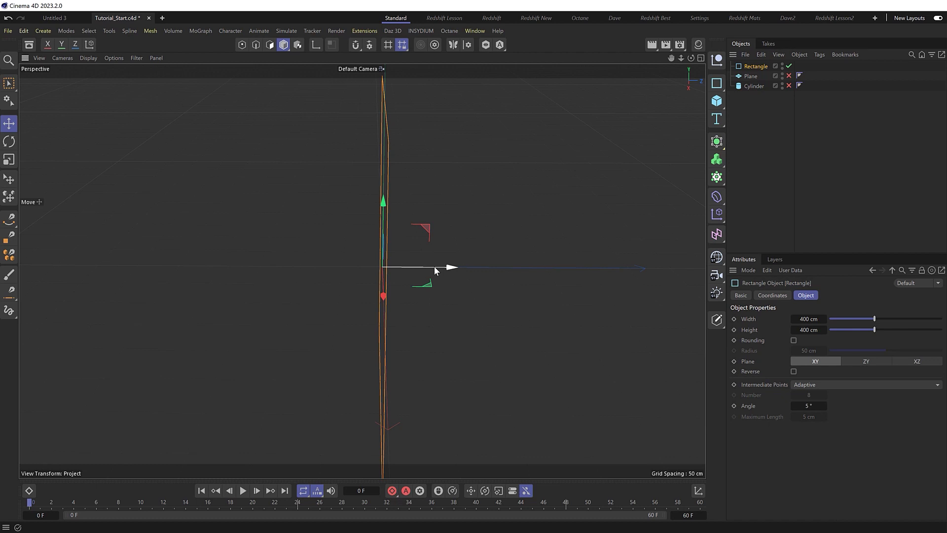
left_click(931, 365)
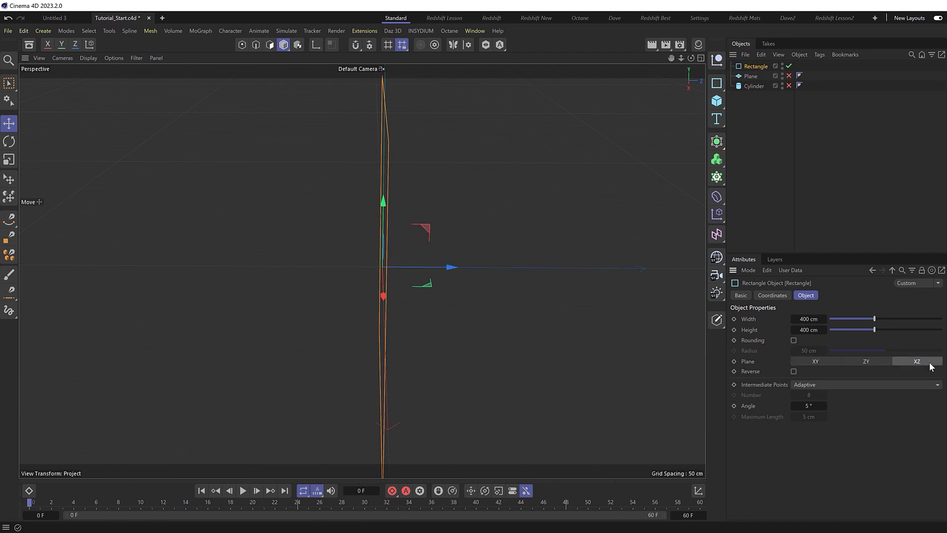
left_click_drag(551, 301, 564, 319, "alt")
- Size the rectangle to 50 cm width and 500 cm height
left_click(806, 320)
type("50")
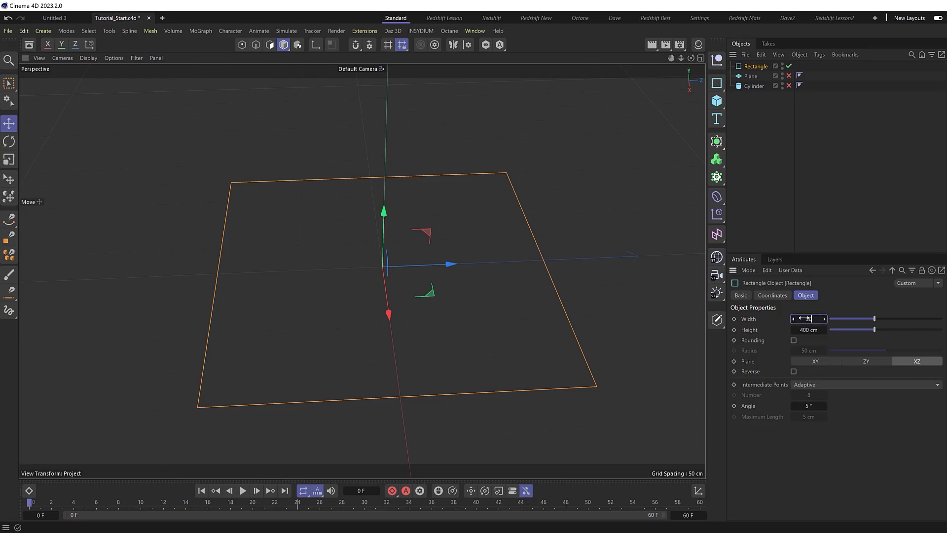
key("Return")
left_click(806, 329)
type("500")
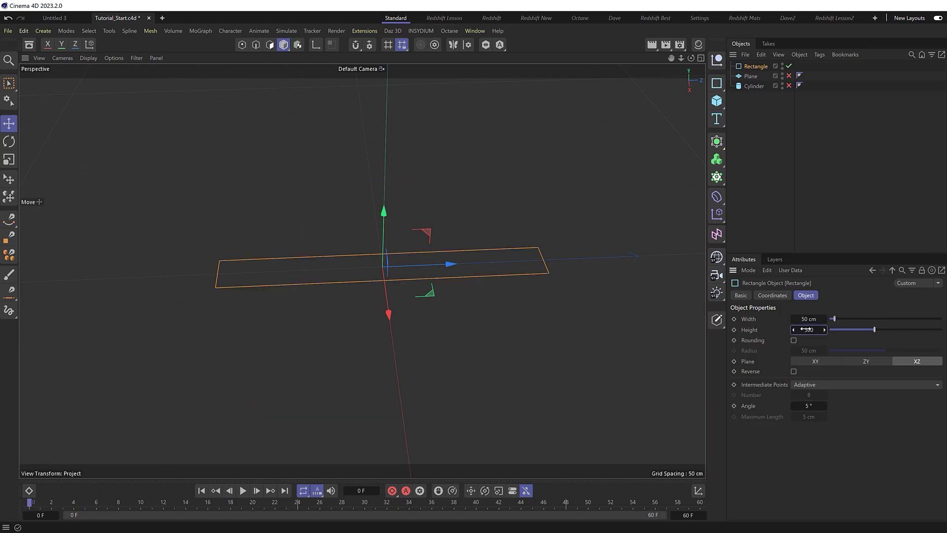
key("Return")
- Enable rounding on the rectangle and reduce the corner radius to about 8 cm
left_click_drag(578, 291, 543, 301, "alt")
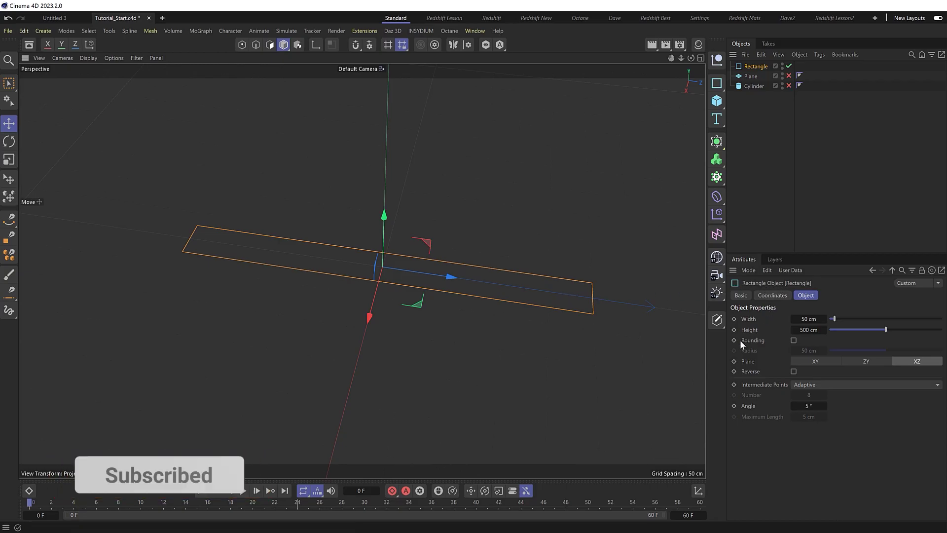
left_click(793, 340)
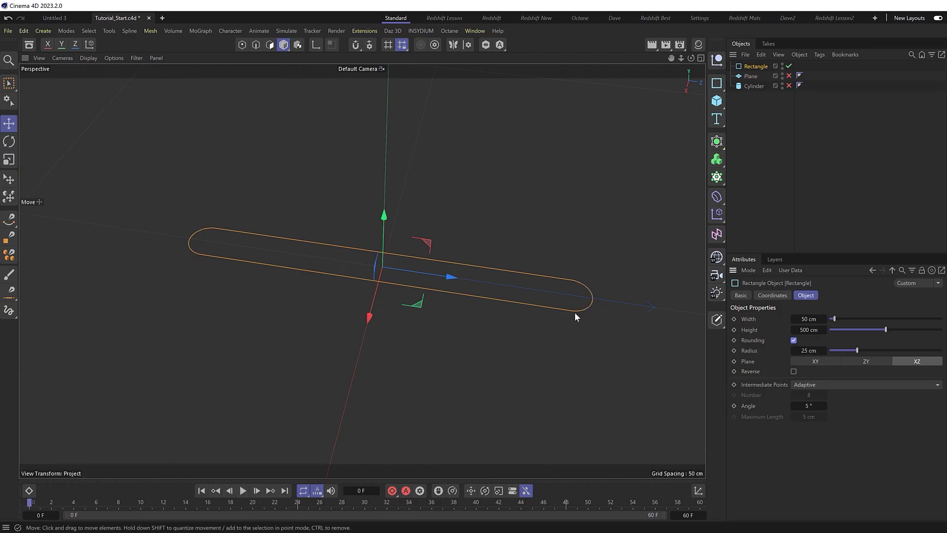
scroll(577, 316, "up", 5)
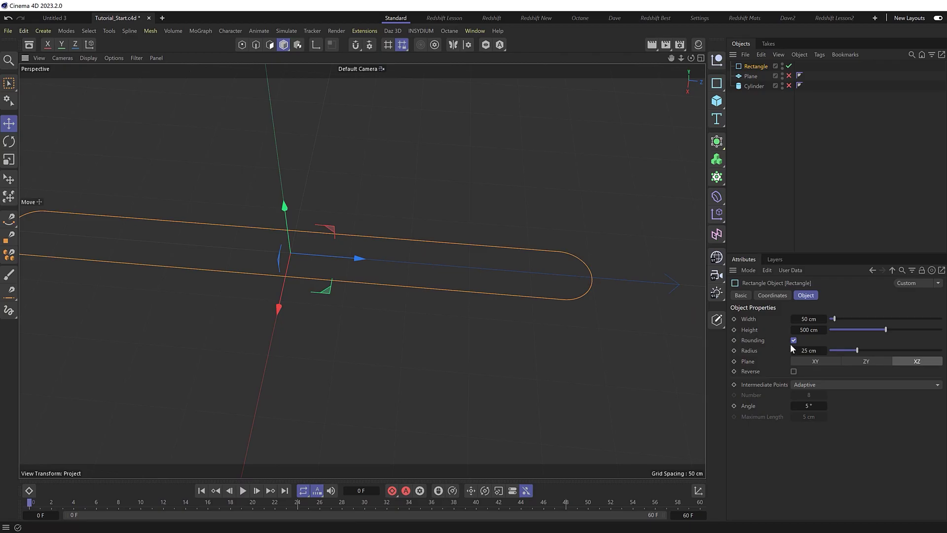
double_click(808, 350)
type("6")
key("Return")
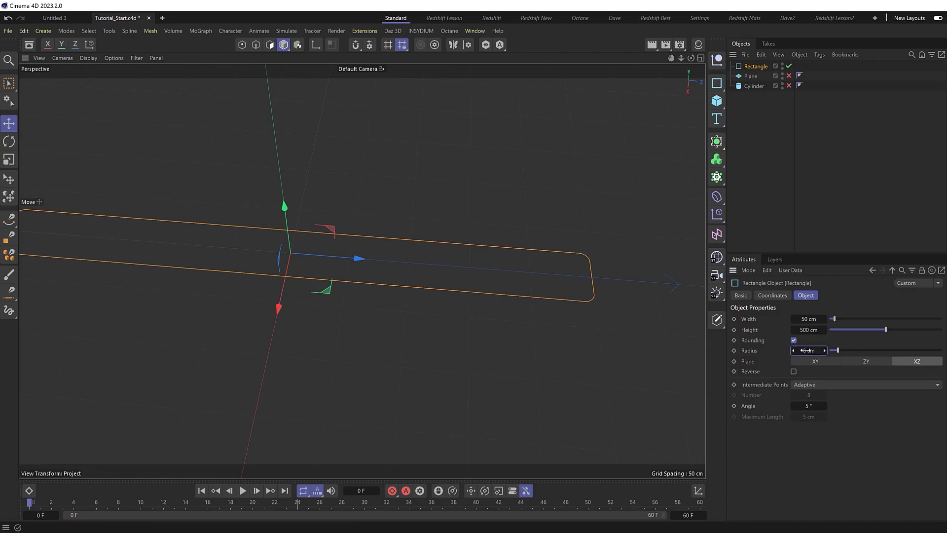
scroll(302, 261, "down", 3)
left_click_drag(301, 259, 361, 268, "alt")
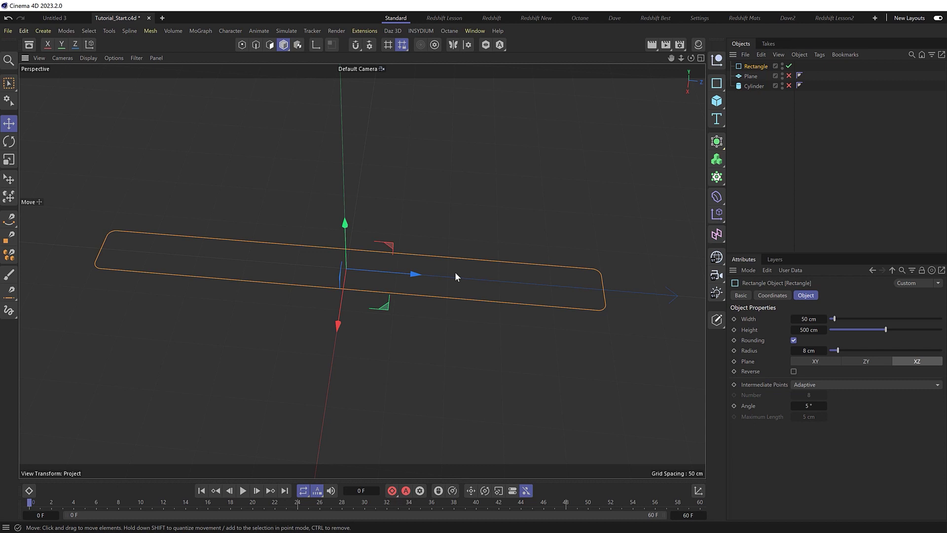
- Add an Extrude object over the rounded Rectangle and drag its Offset down to 0 cm
key("shift+c")
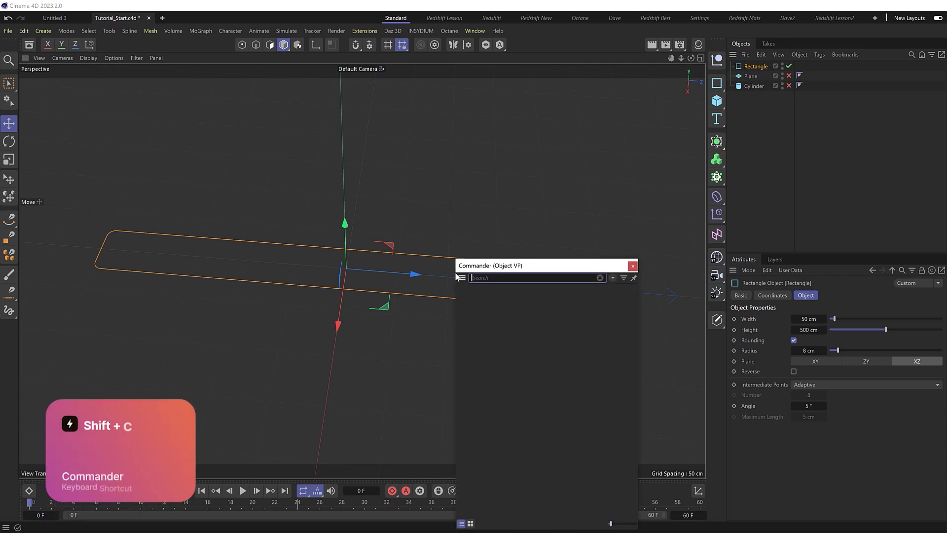
type("extr")
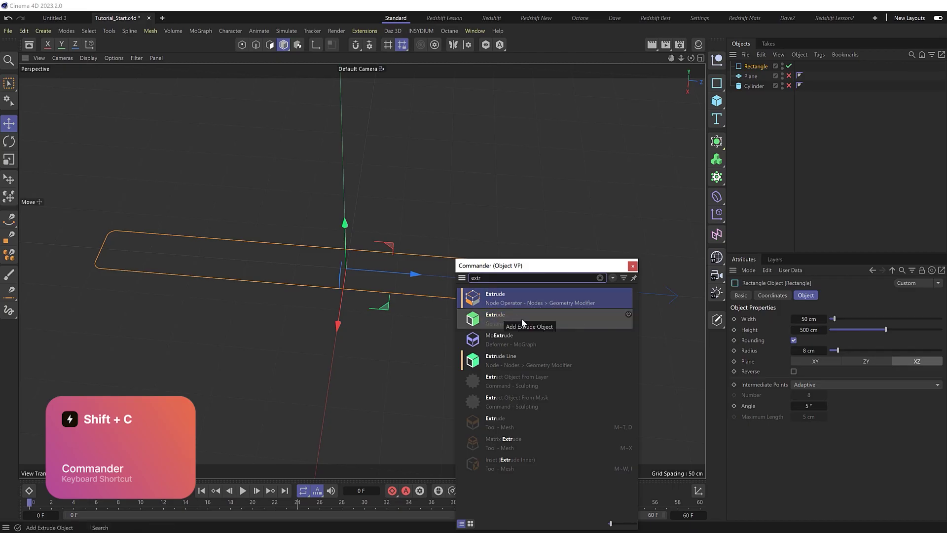
left_click(522, 318)
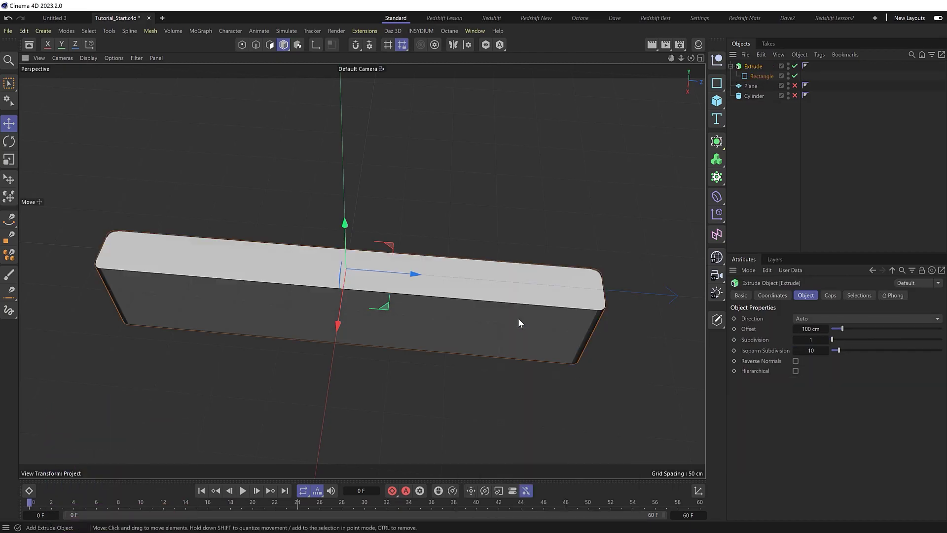
left_click_drag(518, 324, 510, 303, "alt")
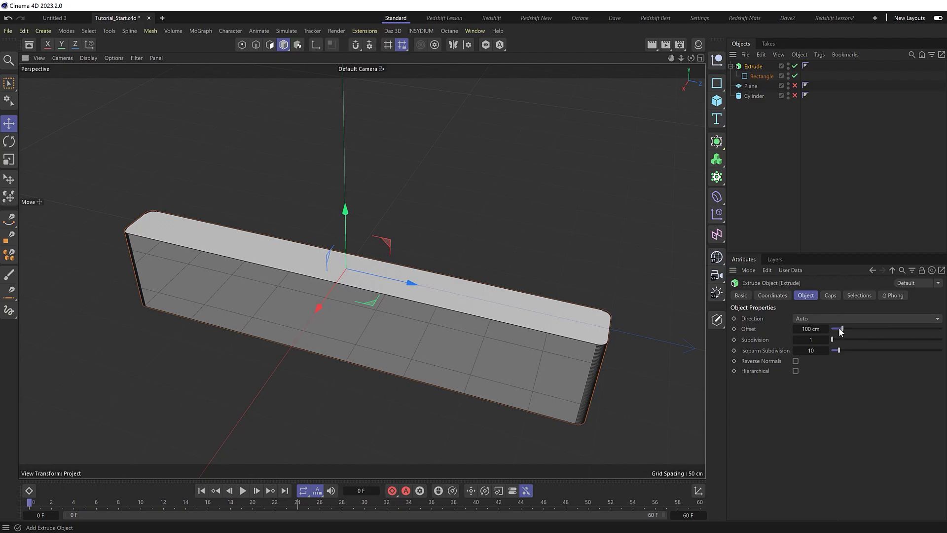
left_click_drag(839, 328, 813, 330)
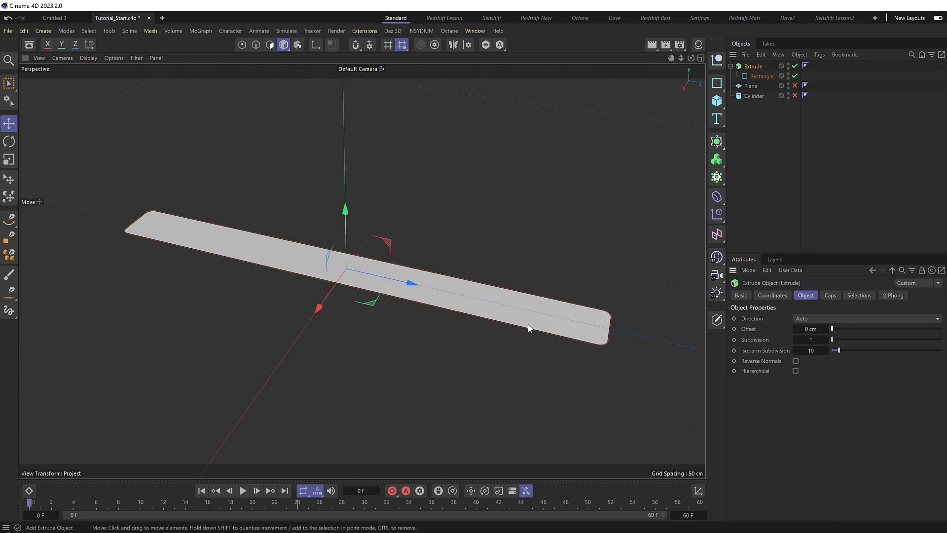
left_click_drag(529, 327, 590, 335, "alt")
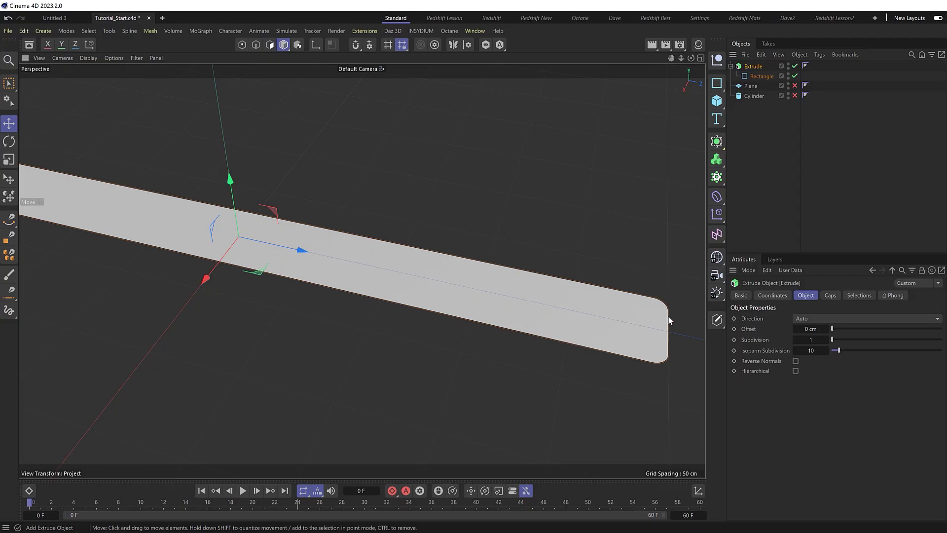
right_click_drag(654, 312, 441, 292, "alt")
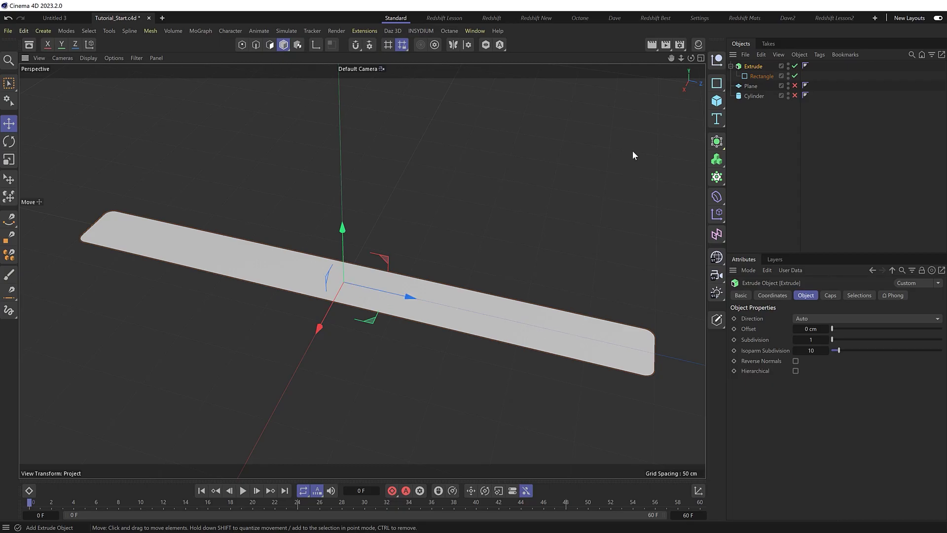
- Add a Remesh over the Extrude with a 2000-polygon count target and X and Z symmetry
key("shift+c")
type("remes")
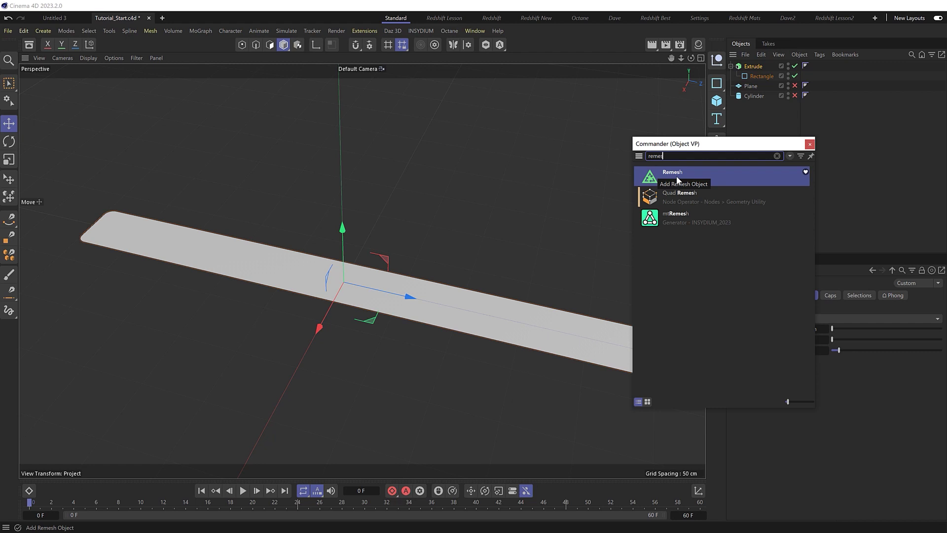
left_click(700, 179)
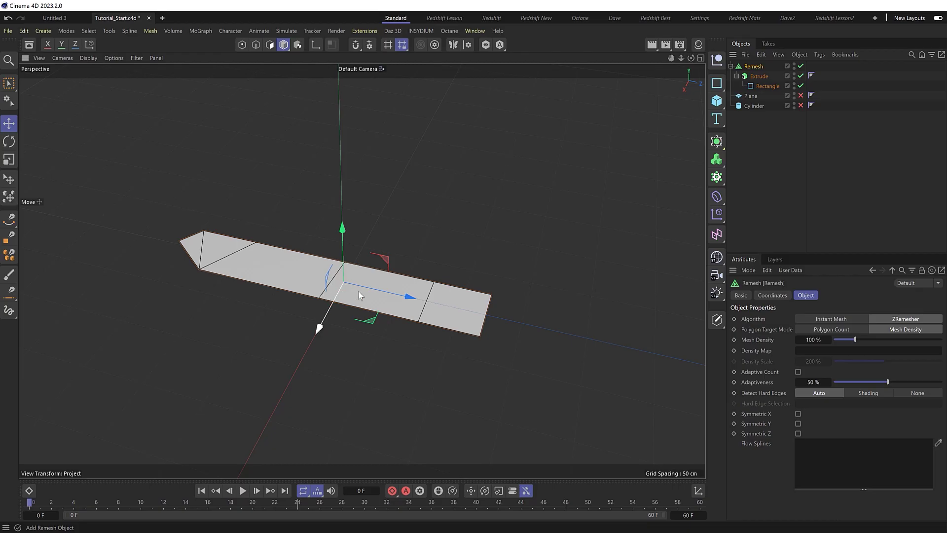
left_click(838, 328)
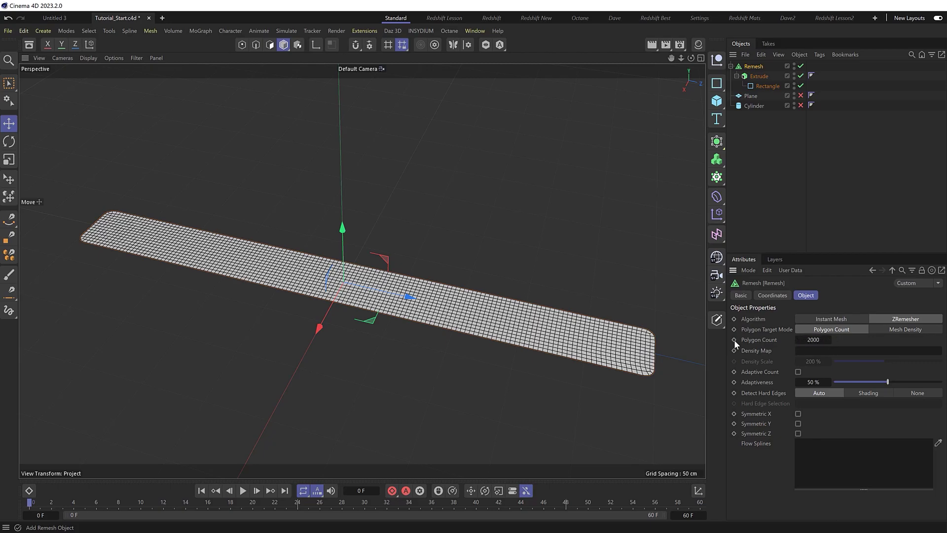
left_click_drag(429, 304, 450, 308, "alt")
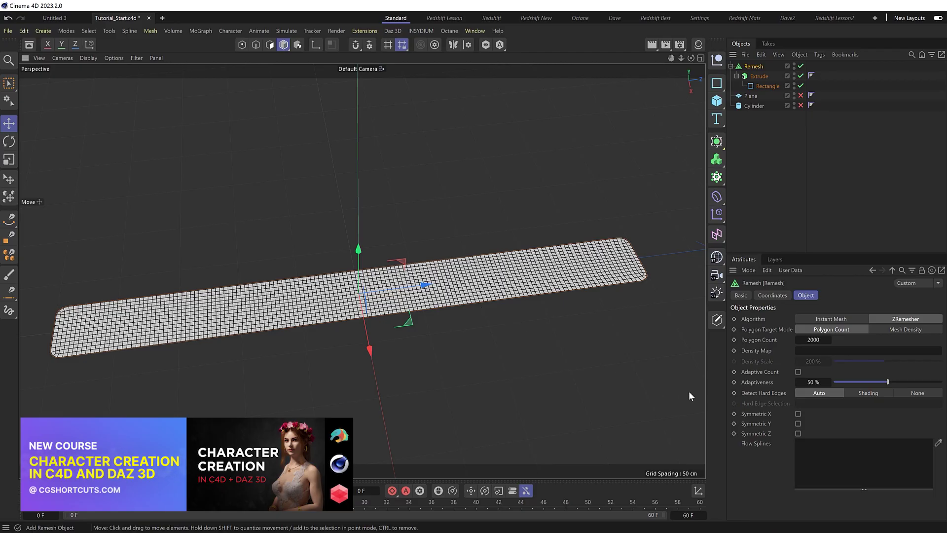
left_click(799, 413)
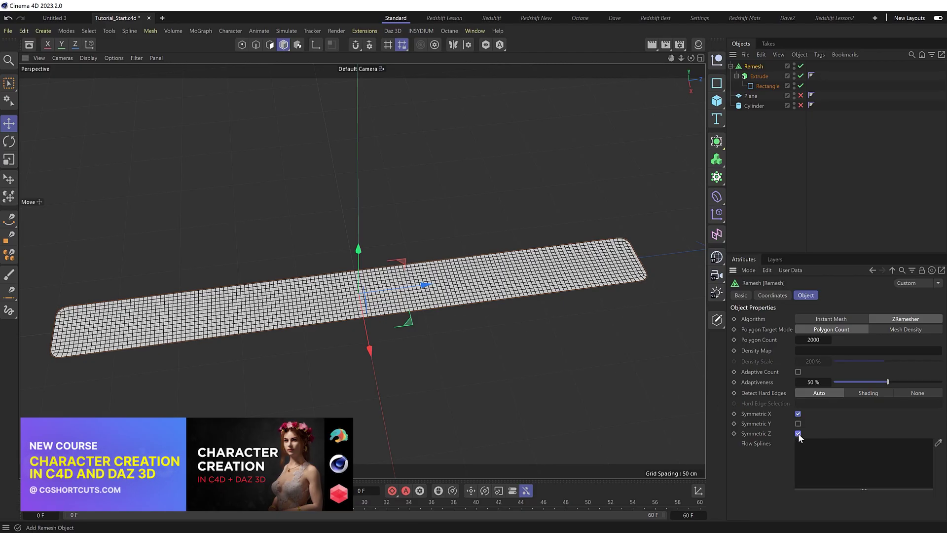
left_click_drag(371, 313, 322, 302, "alt")
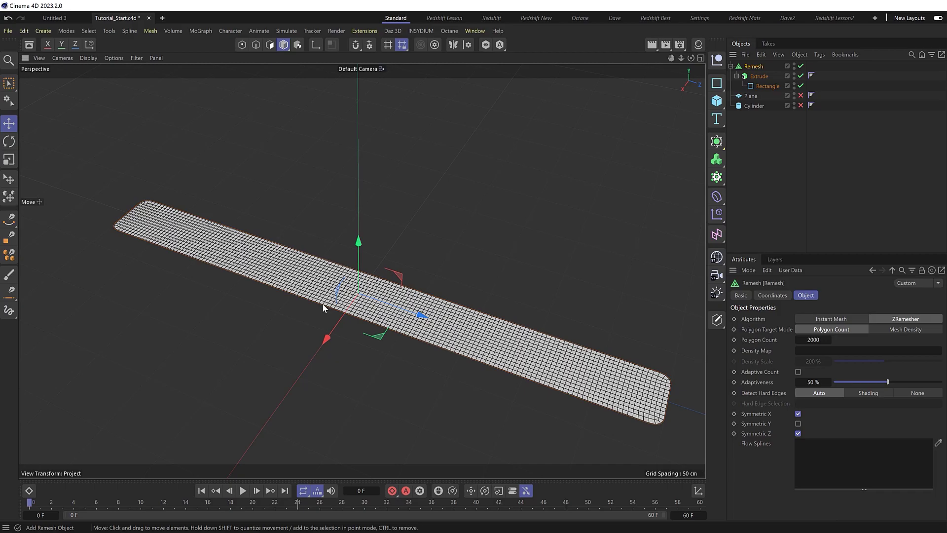
left_click_drag(323, 306, 359, 279, "alt")
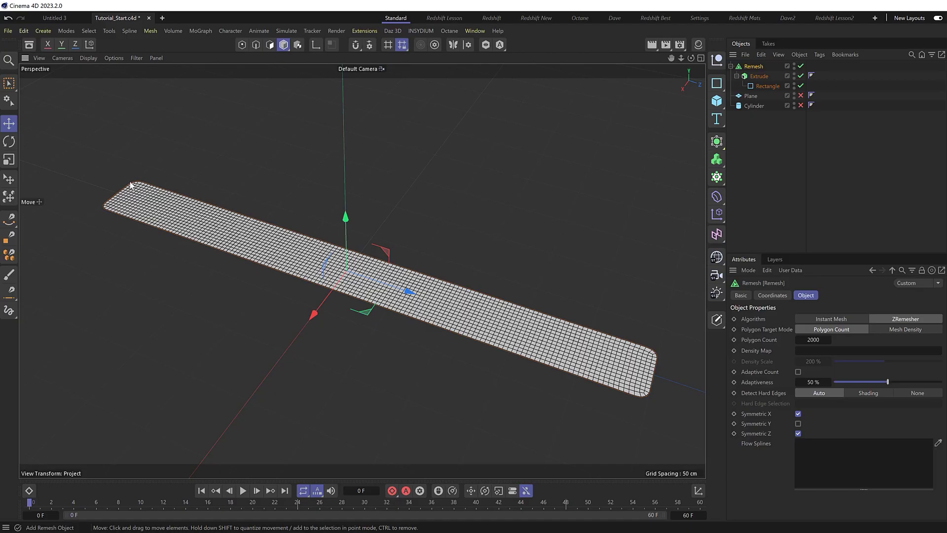
- Add a Bend deformer to the remeshed strip, aligned to +Z and fitted to the strip
key("shift+c")
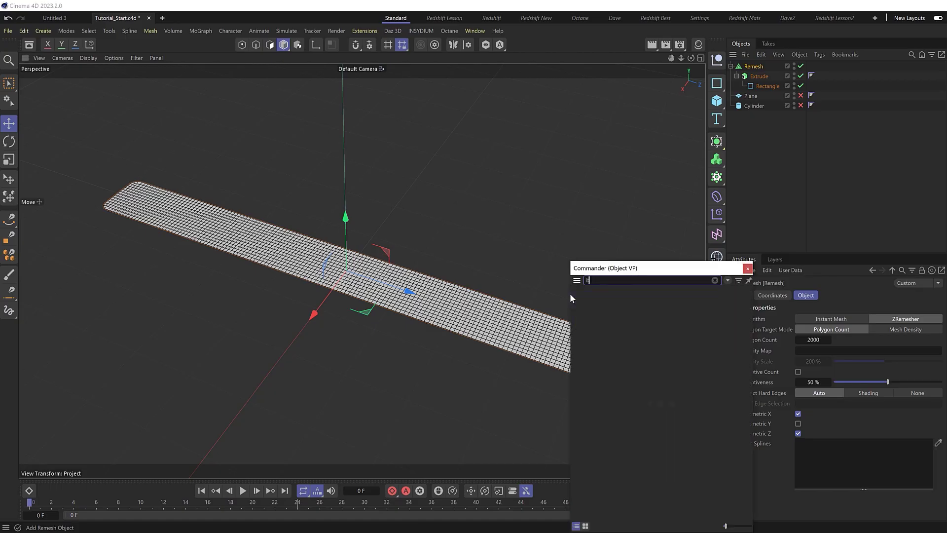
type("bend")
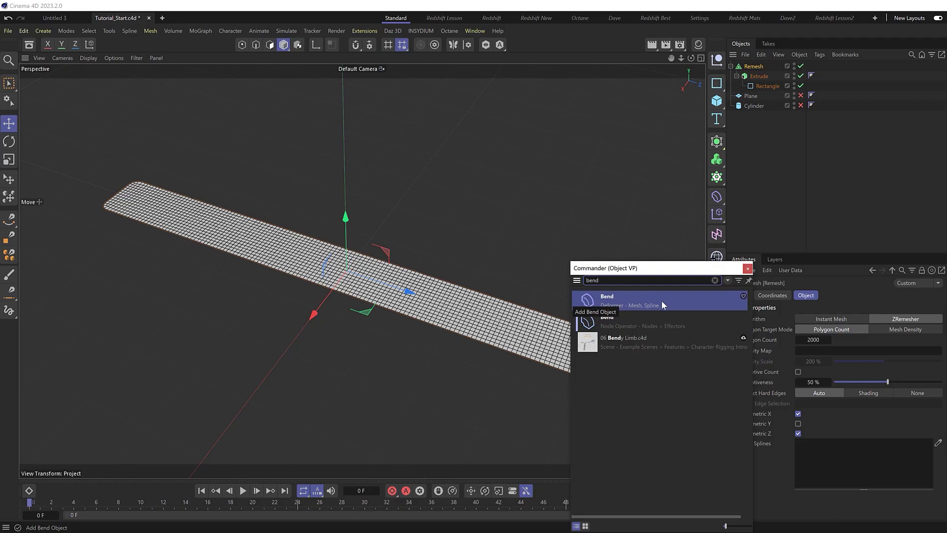
left_click(676, 303, "shift")
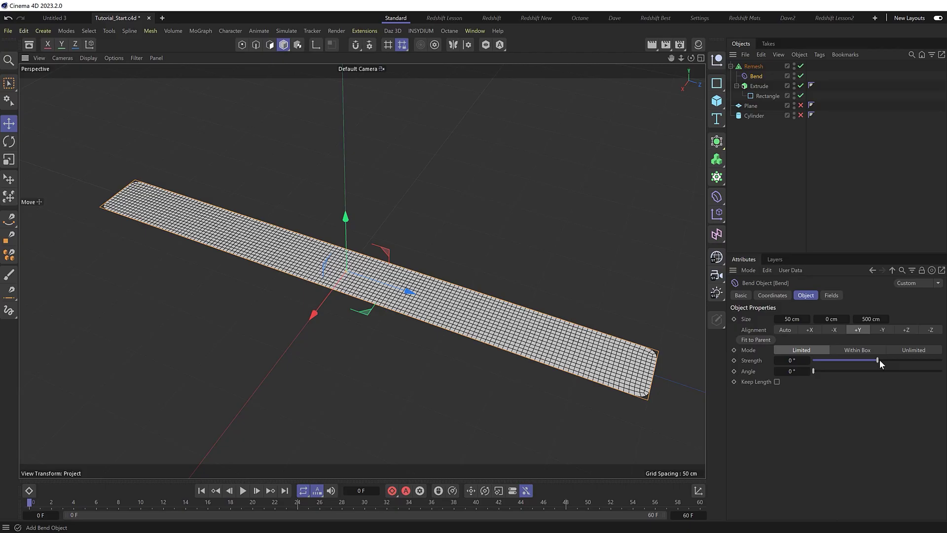
left_click_drag(880, 360, 853, 363)
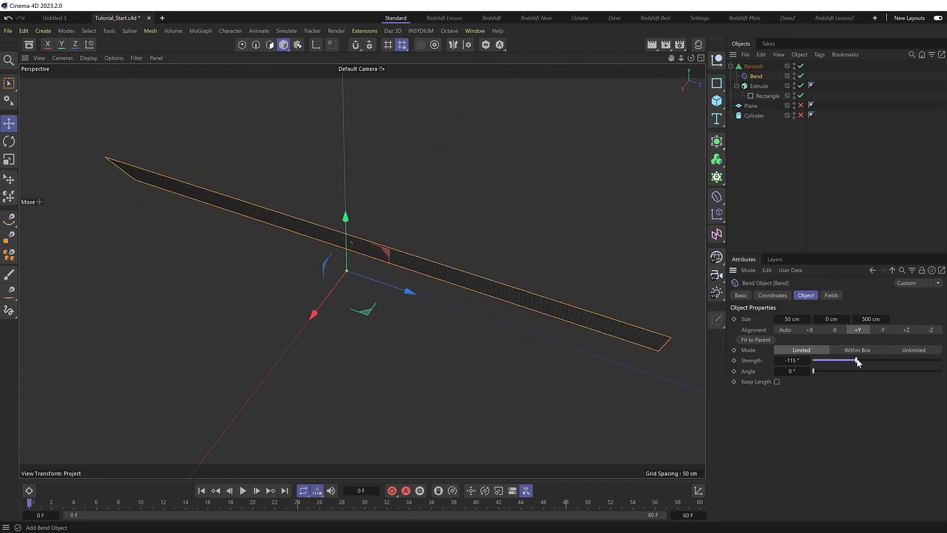
left_click_drag(857, 362, 869, 360)
key("ctrl+z")
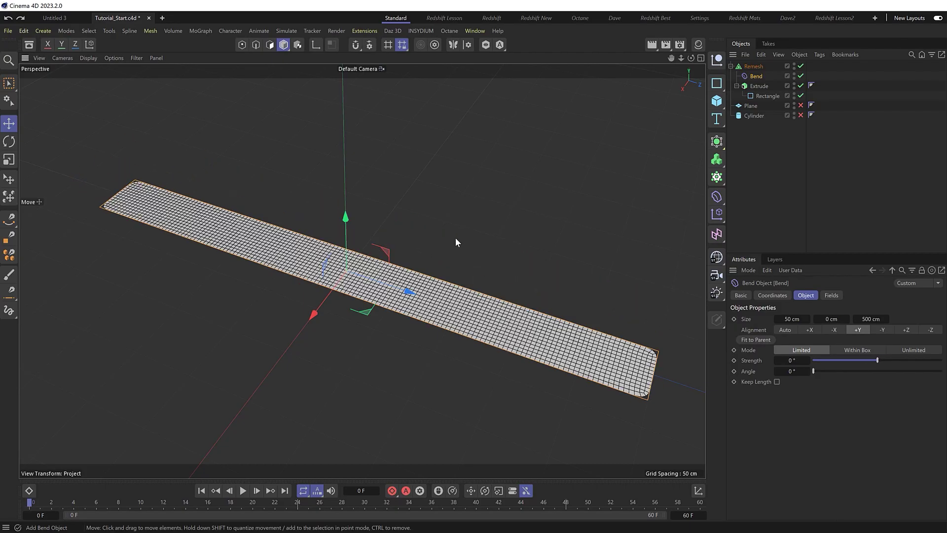
left_click(907, 331)
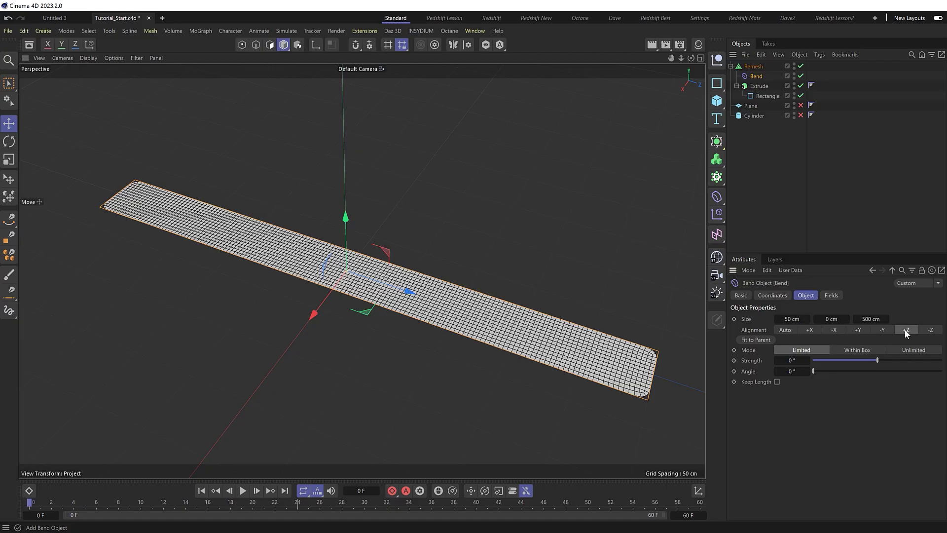
left_click(747, 341)
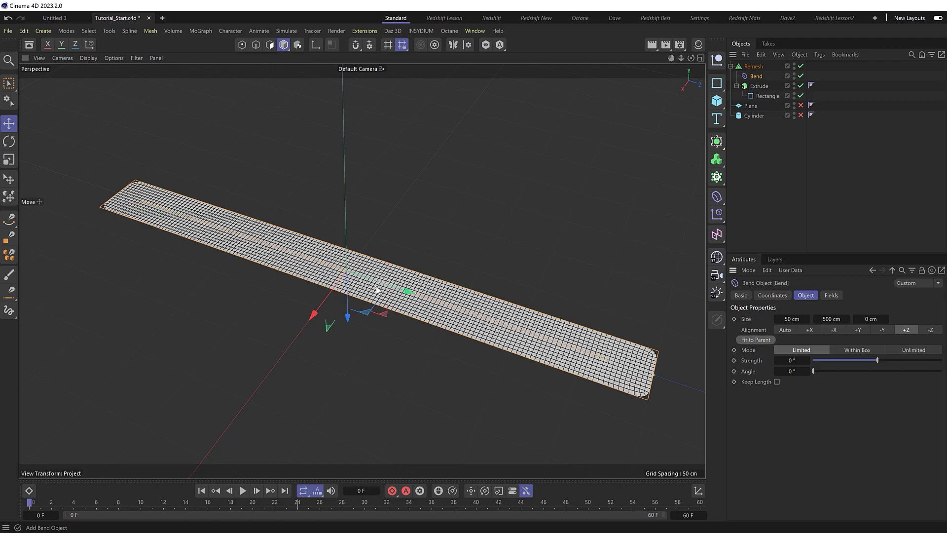
- Give the Bend a negative strength and a 90° angle so the strip curls into a ring
left_click_drag(872, 360, 851, 364)
left_click_drag(417, 319, 418, 286, "alt")
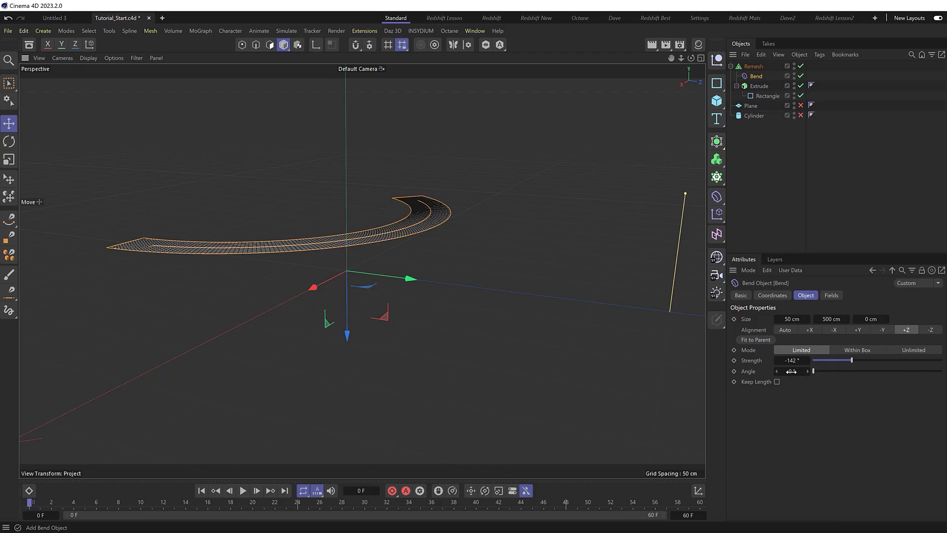
left_click_drag(792, 371, 791, 371)
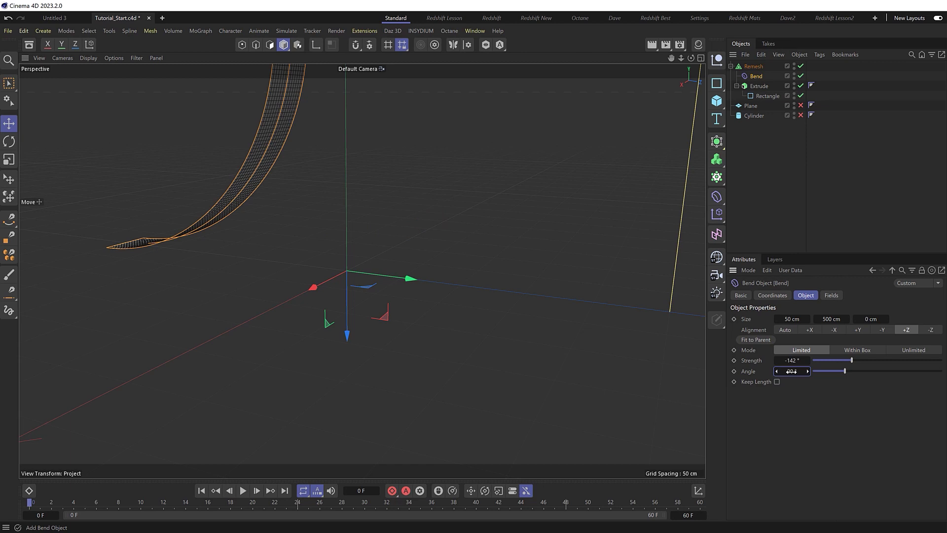
left_click_drag(316, 168, 348, 392)
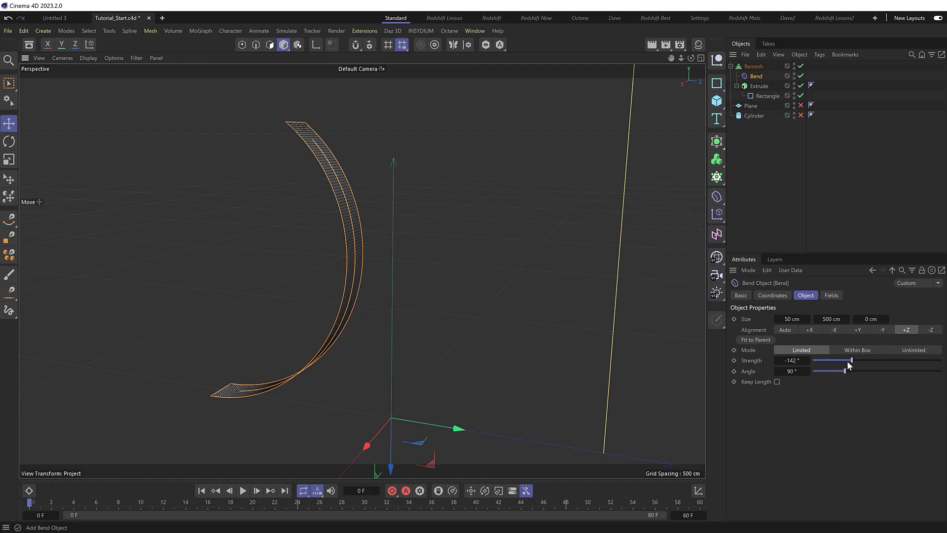
left_click_drag(849, 365, 784, 362)
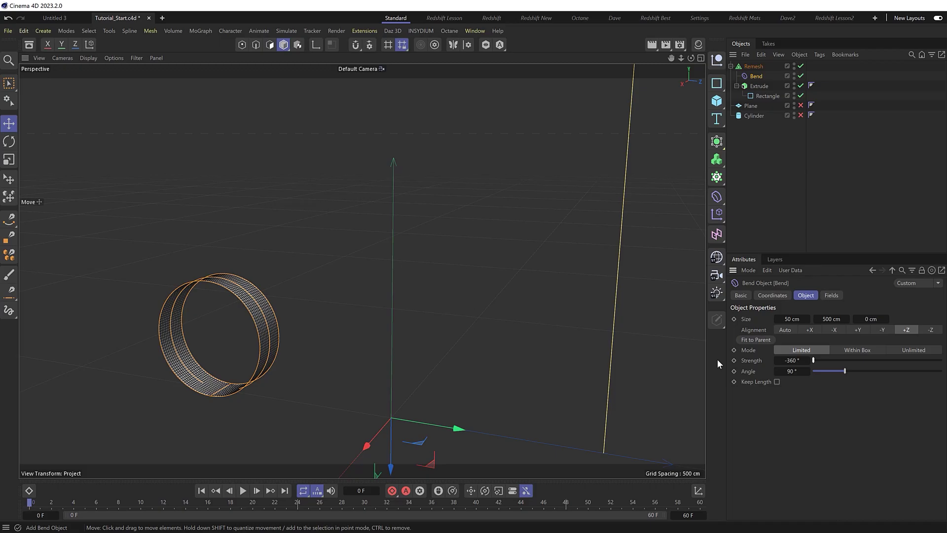
left_click_drag(792, 360, 759, 361)
- Enter -3600 as the bend strength and hide the Bend deformer in the viewport
double_click(792, 361)
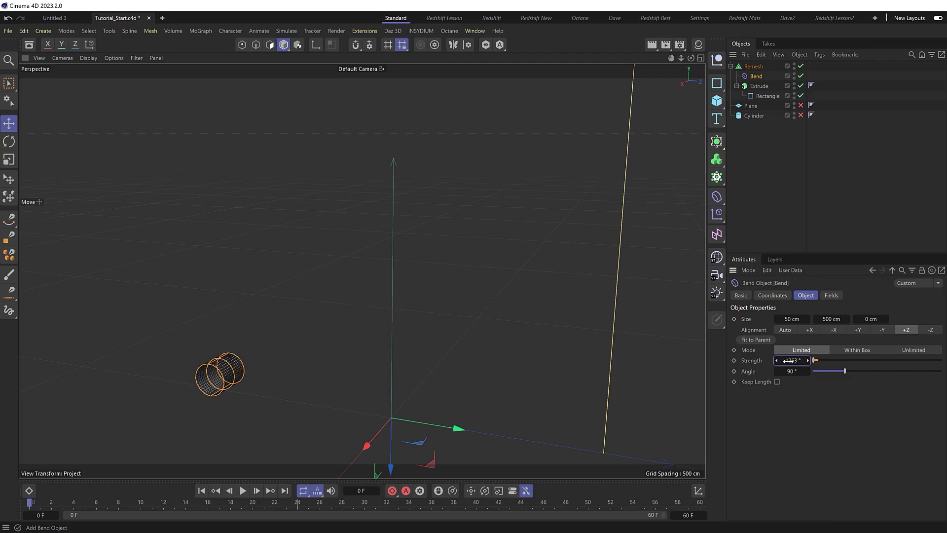
type("-36")
type("00")
key("Return")
scroll(191, 408, "up", 10)
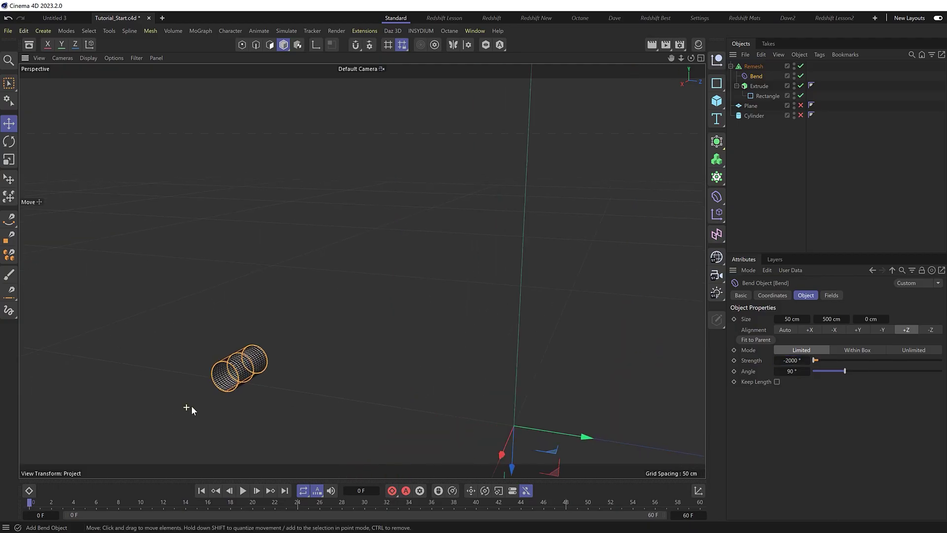
middle_click_drag(280, 387, 399, 306, "alt")
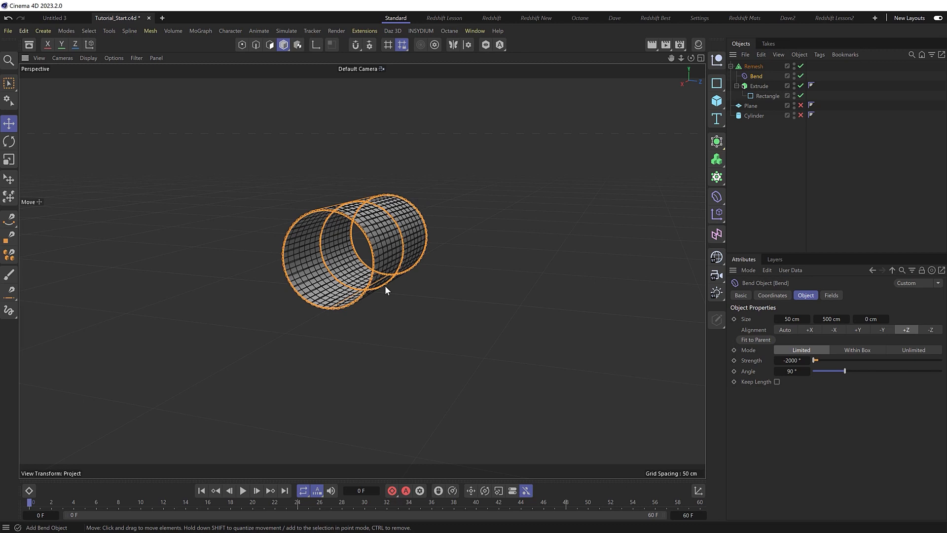
left_click(794, 73)
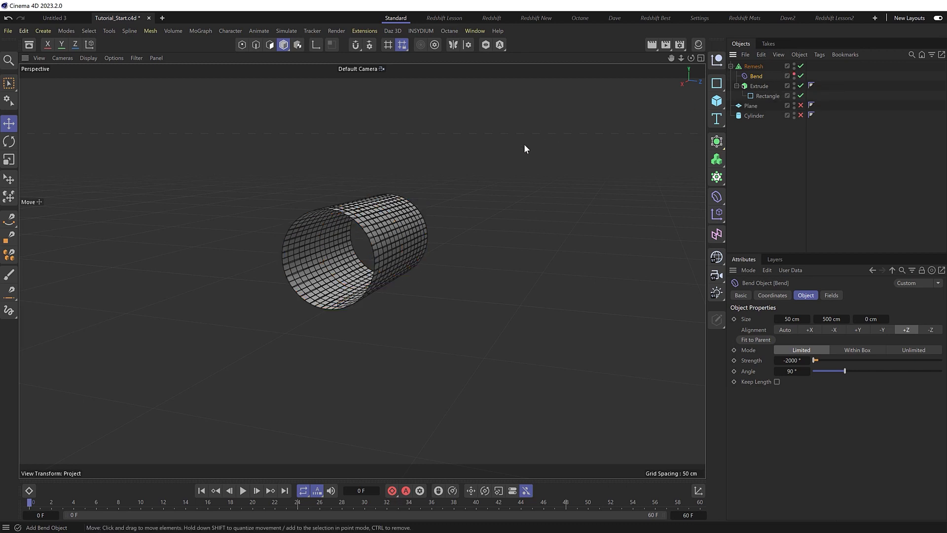
mouse_move(357, 254)
left_mouse_down("alt")
mouse_move(388, 245)
mouse_move(345, 254)
left_mouse_up("alt")
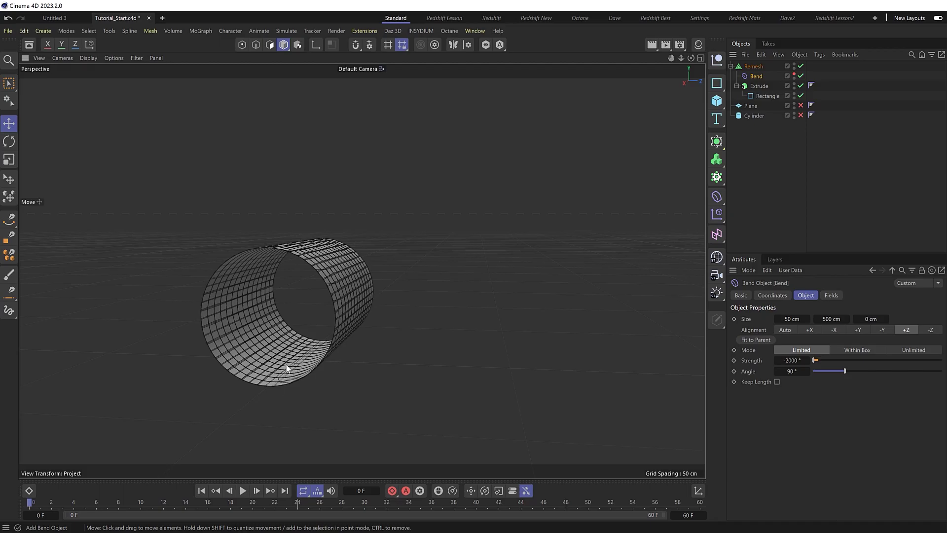
- Set the Bend's pitch rotation (R.P) to -90° so the coiled tube faces the camera
left_click(777, 294)
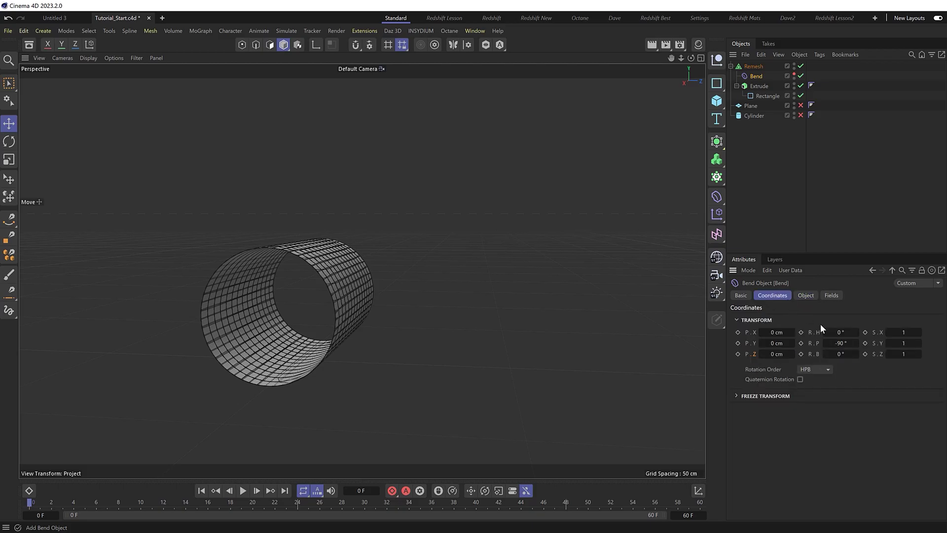
left_click(805, 295)
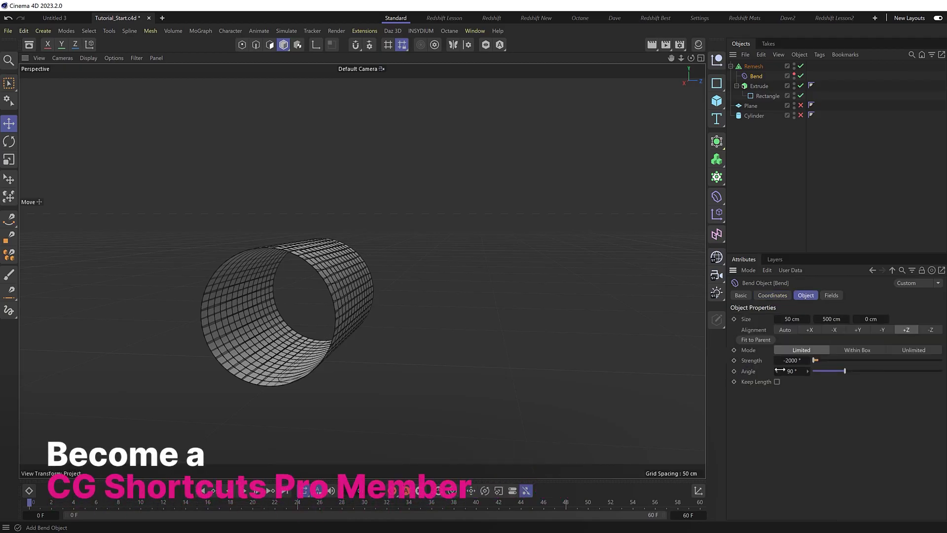
left_click(772, 295)
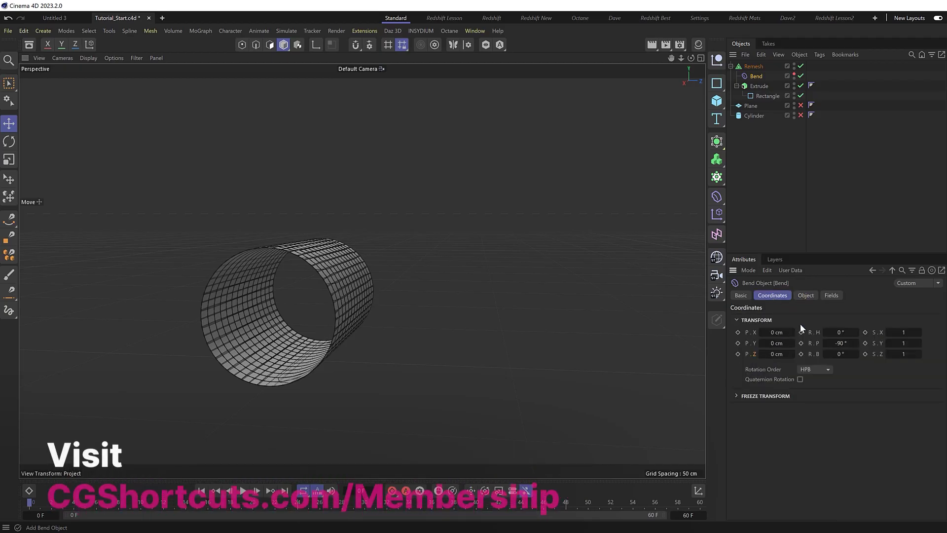
left_click(840, 342)
type("-90")
key("Return")
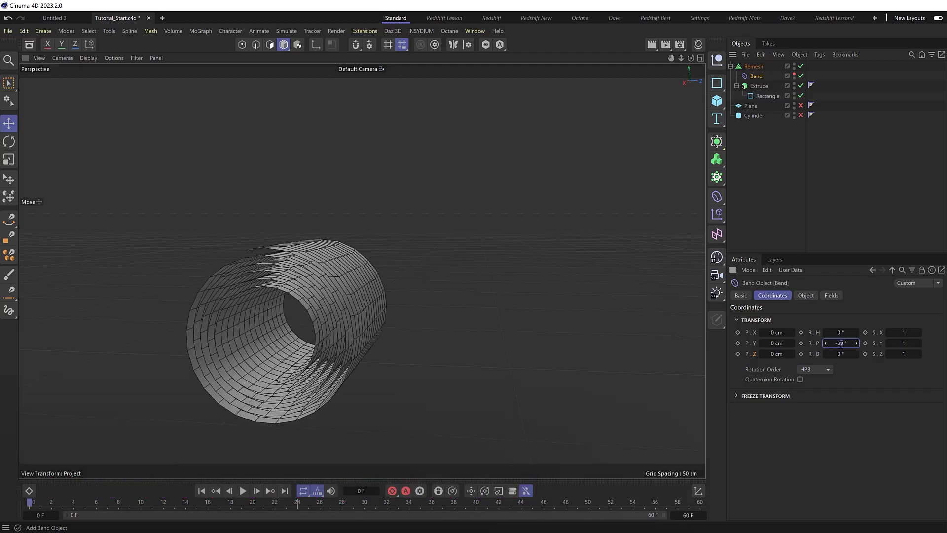
left_click_drag(425, 286, 383, 296, "alt")
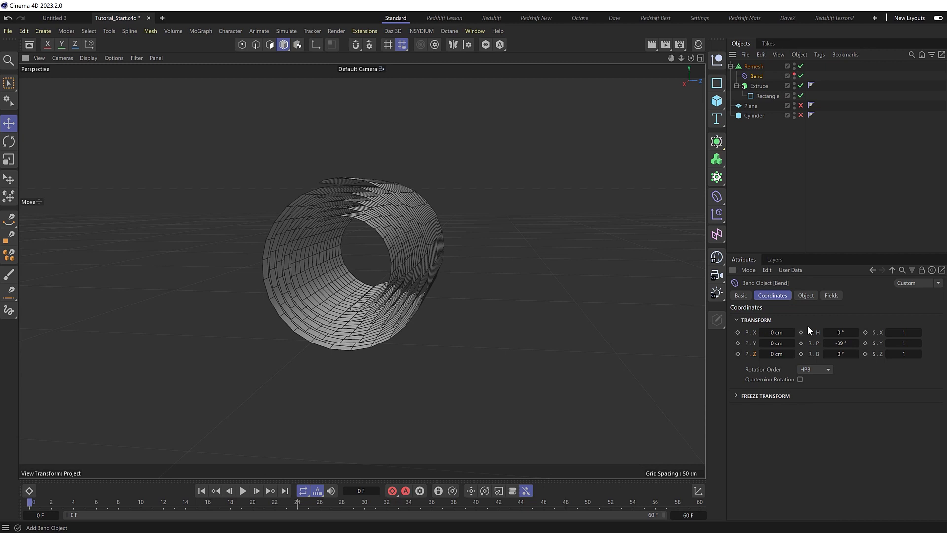
left_click(841, 343)
type("-90")
key("Return")
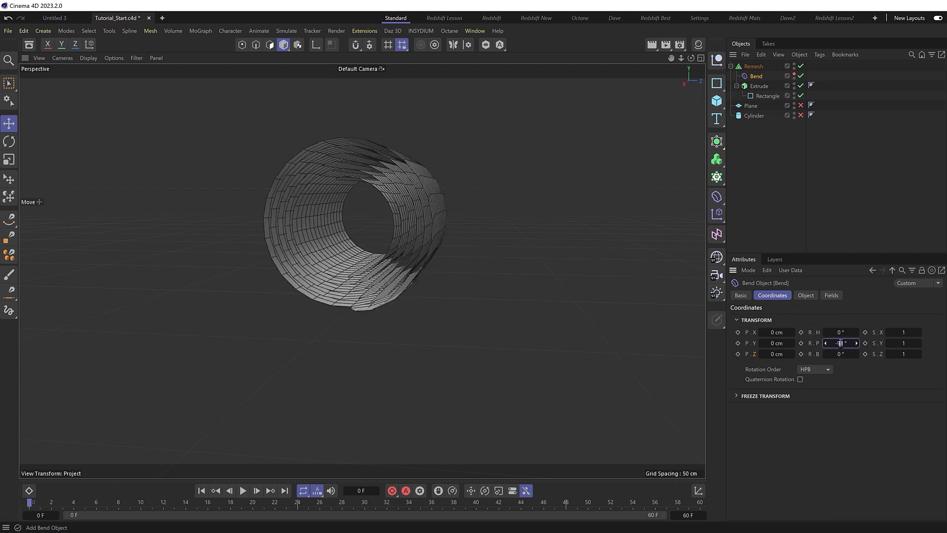
left_click_drag(359, 296, 370, 316, "alt")
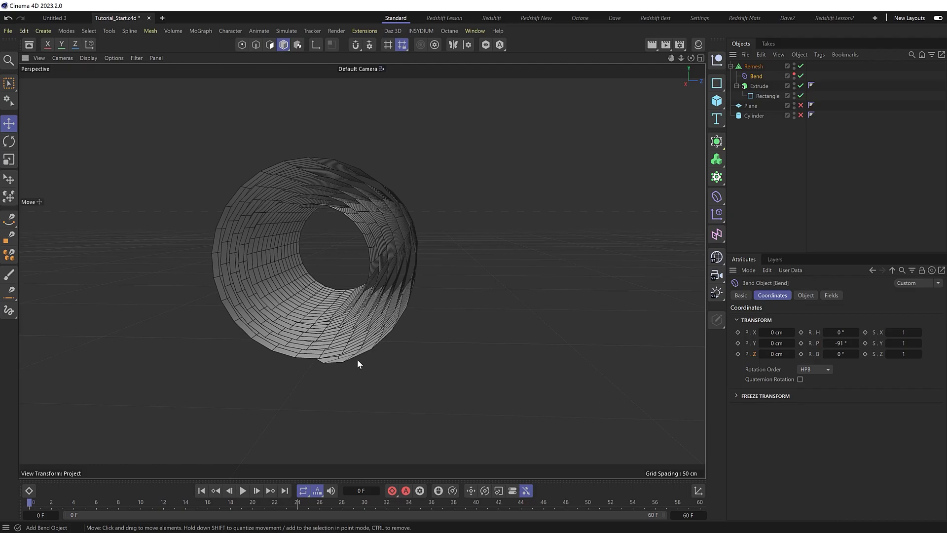
left_click_drag(357, 359, 283, 290, "alt")
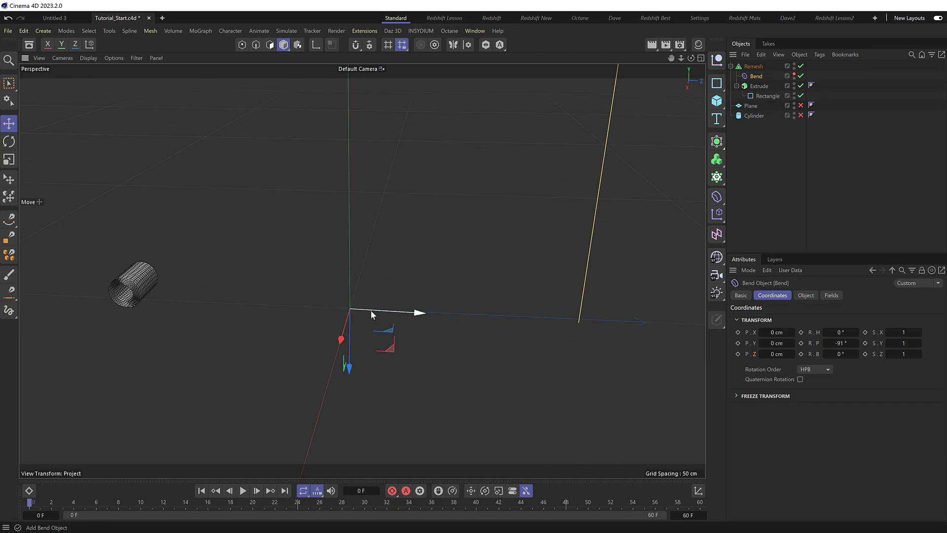
left_click_drag(371, 310, 709, 334)
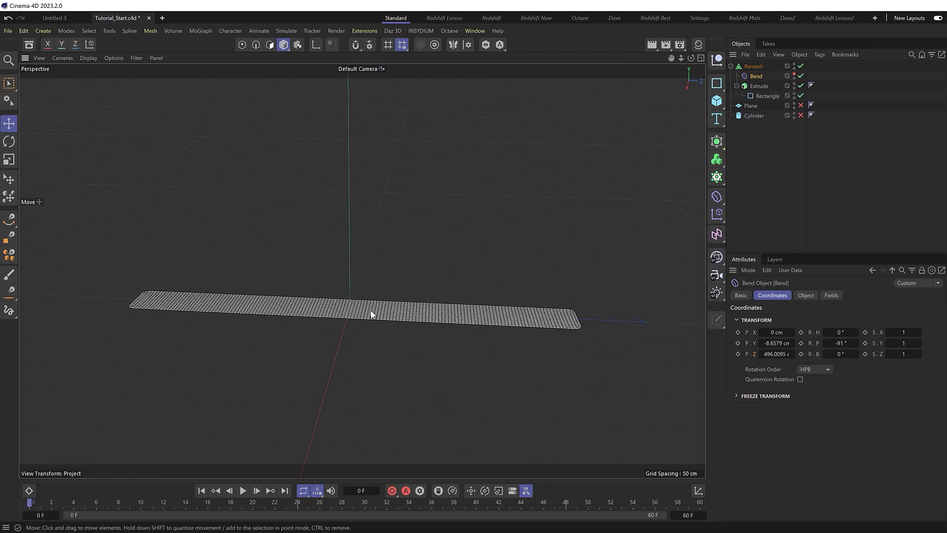
key("ctrl+z")
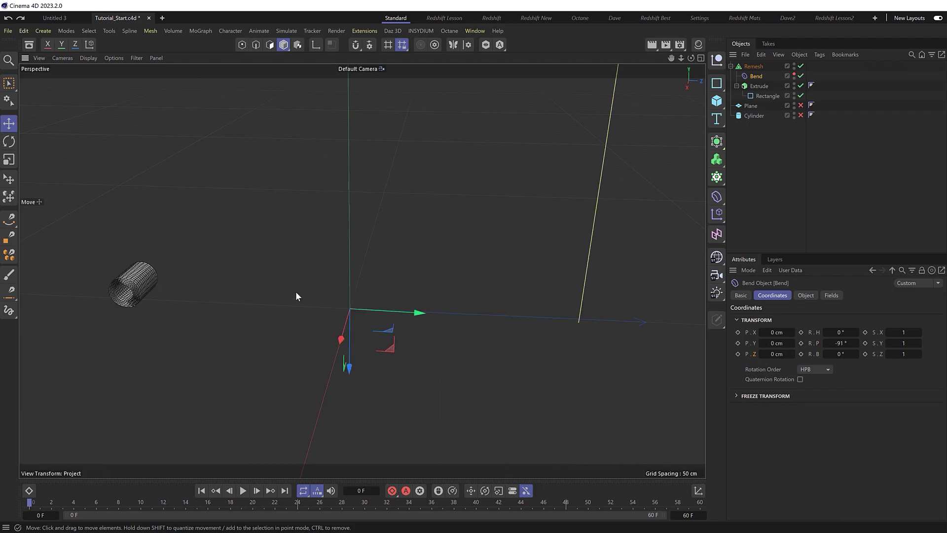
left_click_drag(245, 292, 283, 287, "alt")
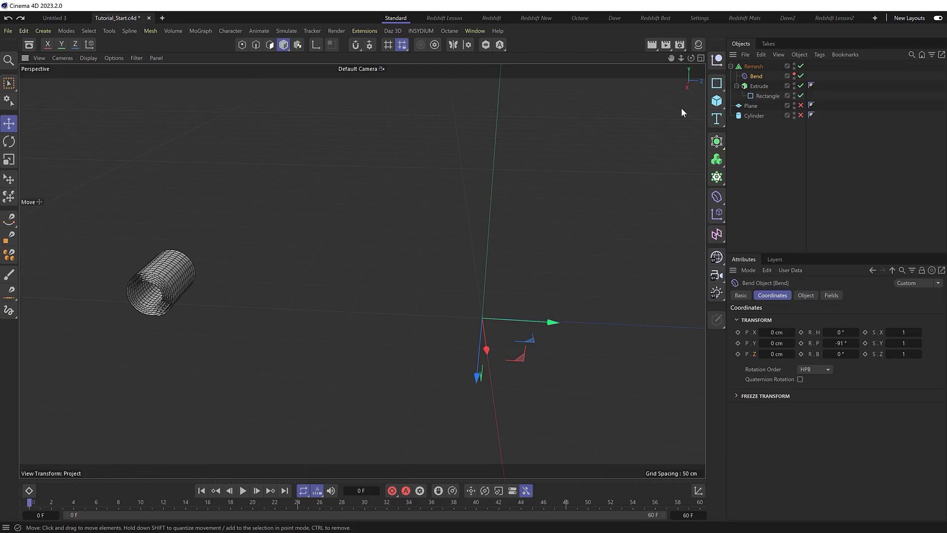
- Add a Null object and move it back along Z to the strip's edge in the Right view
left_click(718, 60)
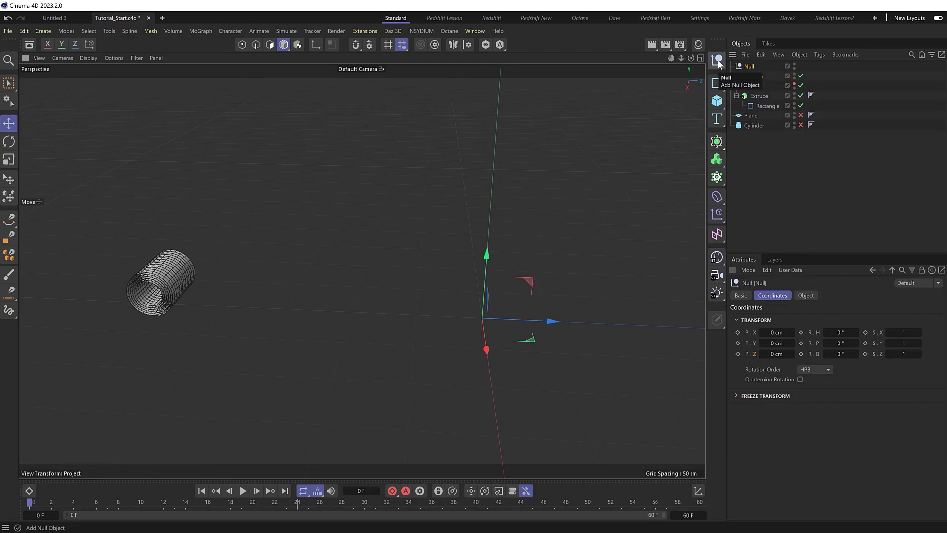
left_click_drag(548, 321, 225, 298)
middle_click(225, 297)
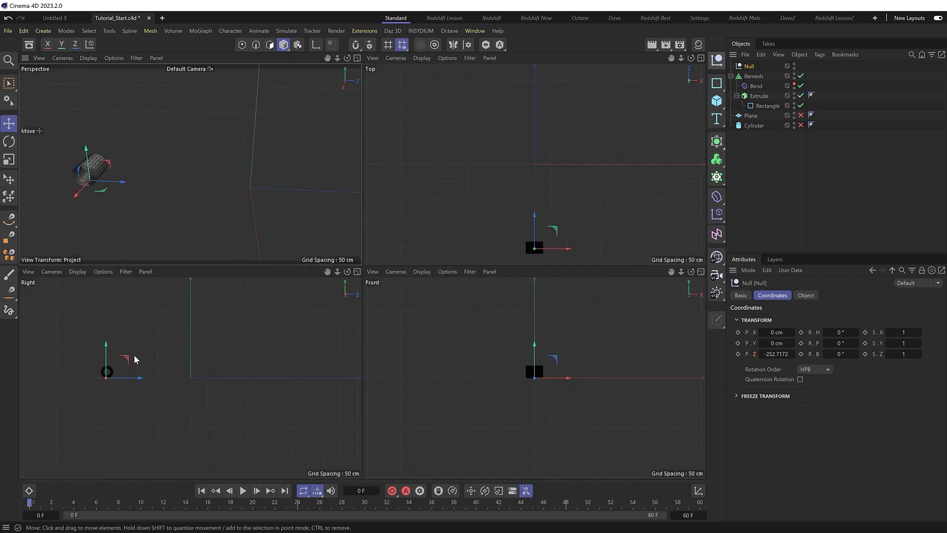
middle_click(134, 354)
scroll(170, 284, "up", 6)
scroll(222, 298, "up", 3)
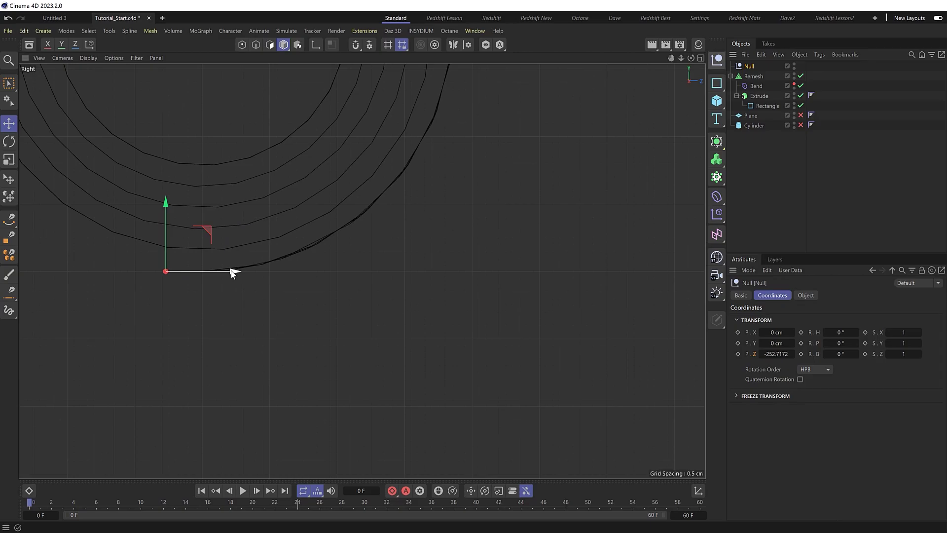
left_click_drag(232, 271, 270, 271)
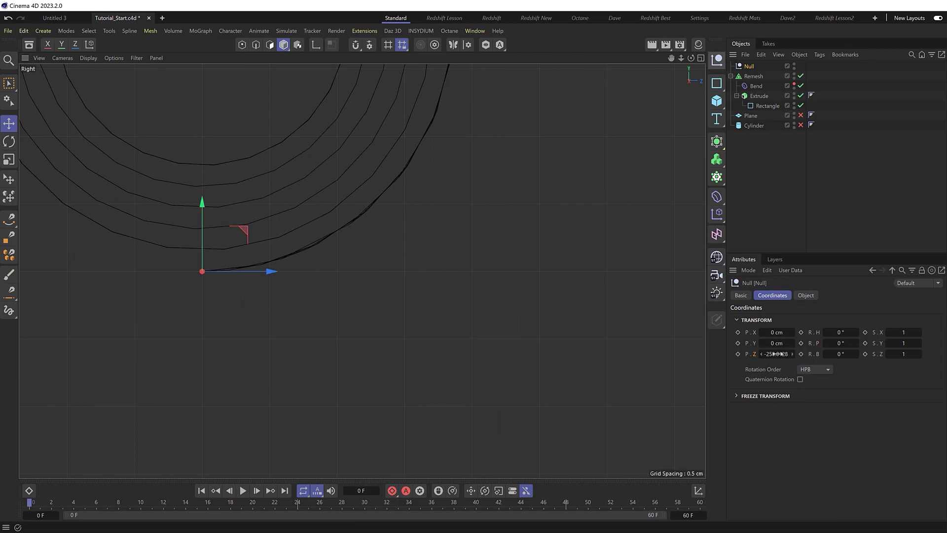
- Type -150 into the Null's P.Z field and return to the single Perspective view
left_click(776, 354)
type("-150")
key("Return")
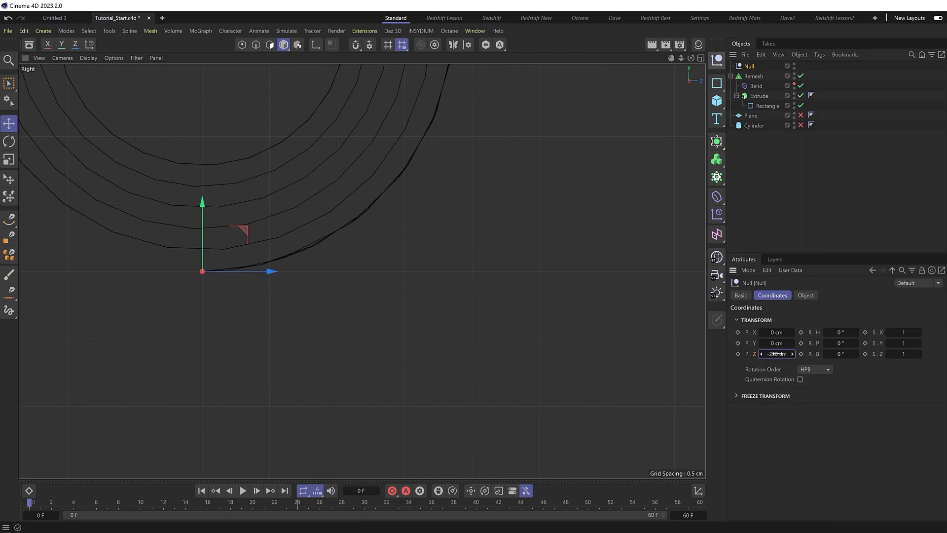
middle_click(443, 297)
middle_click(324, 198)
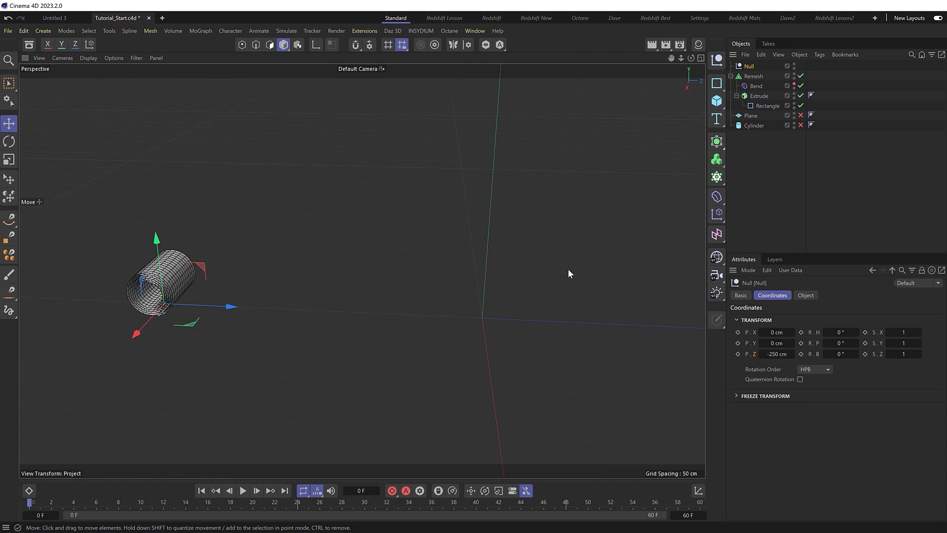
- Add a Constraint tag to the Bend with Parent enabled and the Null as its target
left_click(756, 85)
key("shift+c")
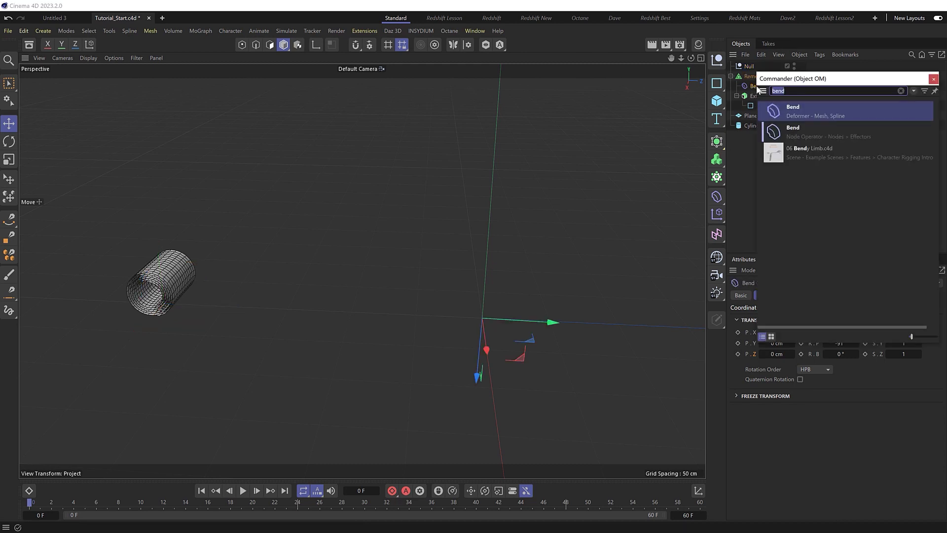
type("const")
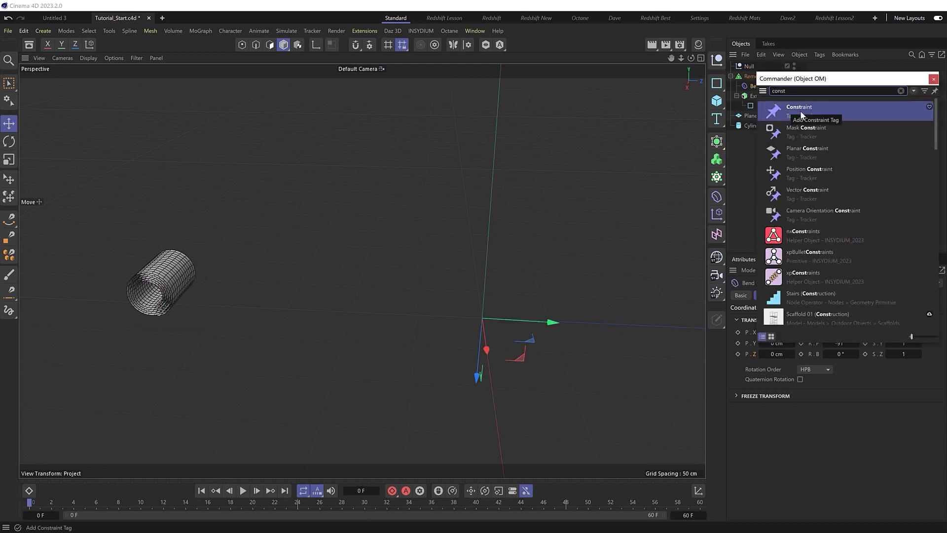
left_click(800, 110)
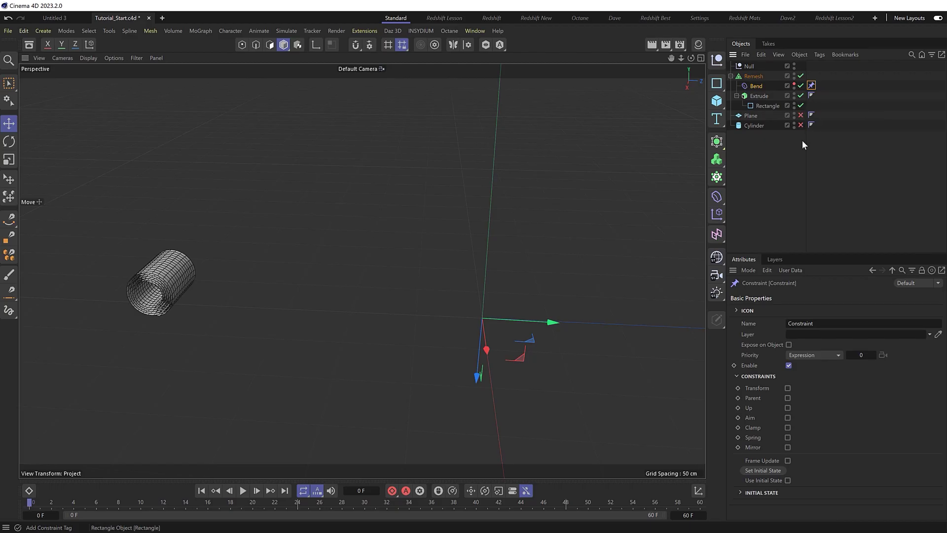
left_click(788, 397)
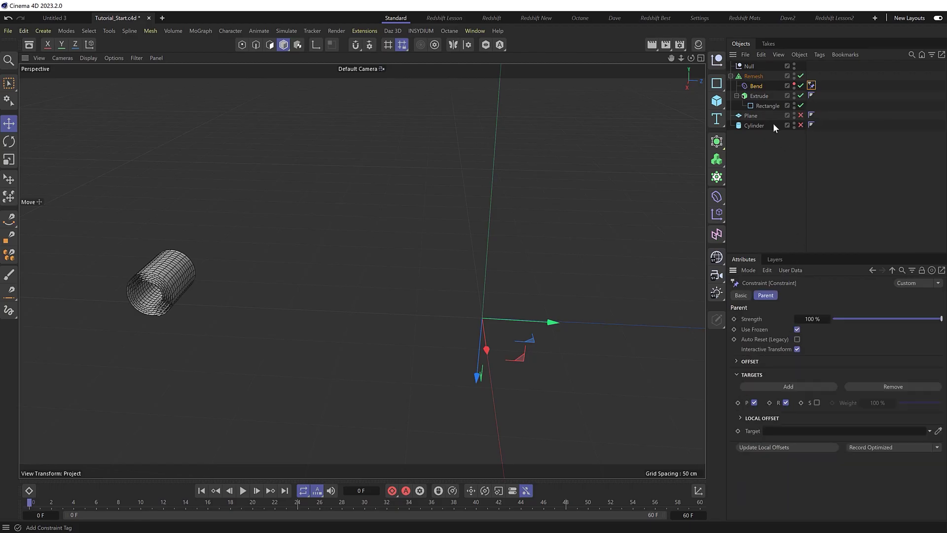
left_click_drag(749, 67, 778, 433)
- Rename the Null to Controller (typed 'Corntroller')
double_click(749, 66)
type("Cor")
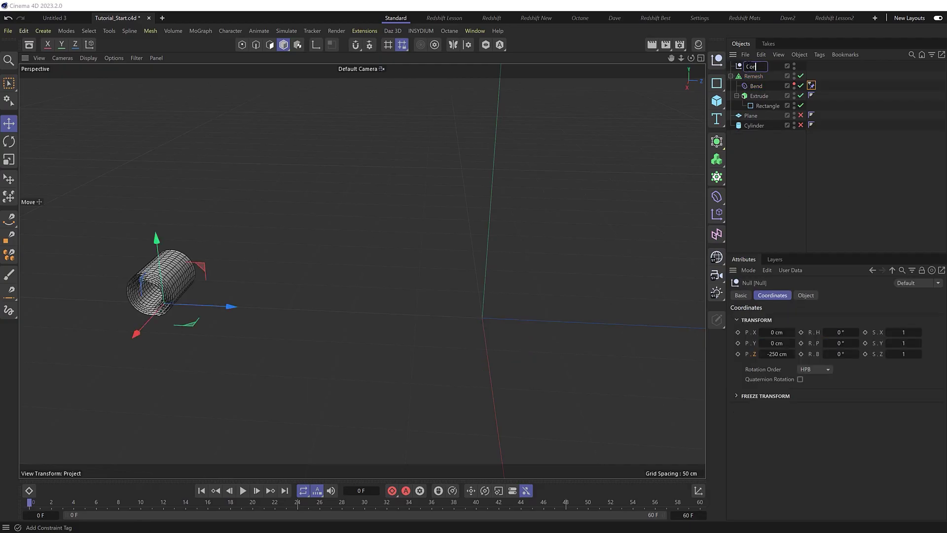
type("ntroller")
key("Return")
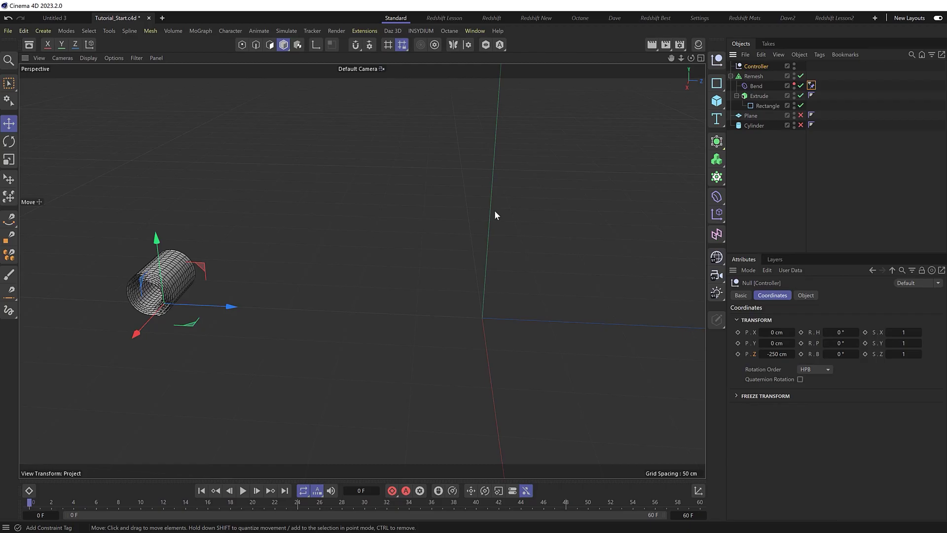
left_click_drag(496, 215, 324, 311, "alt")
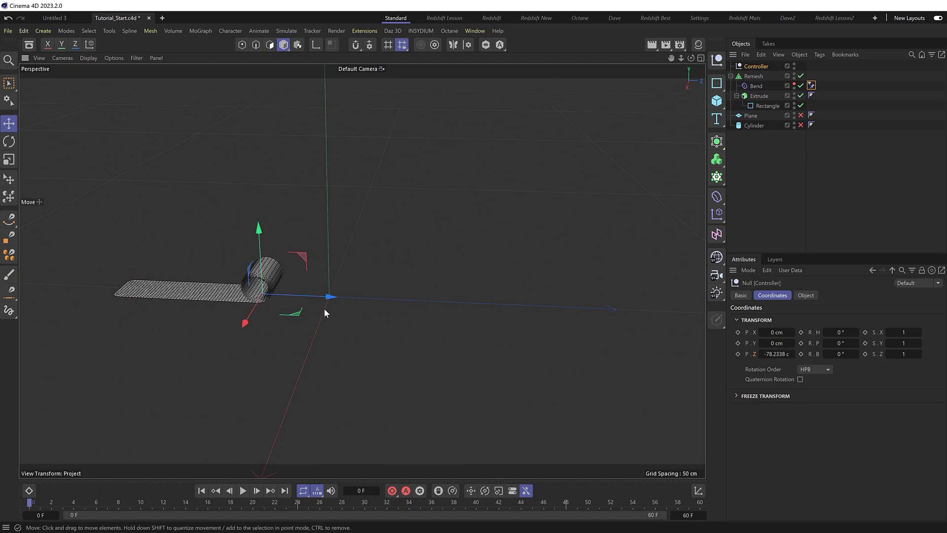
- Undo the Controller's move and Freeze All its transforms so P.Z reads 0 cm
key("ctrl+z")
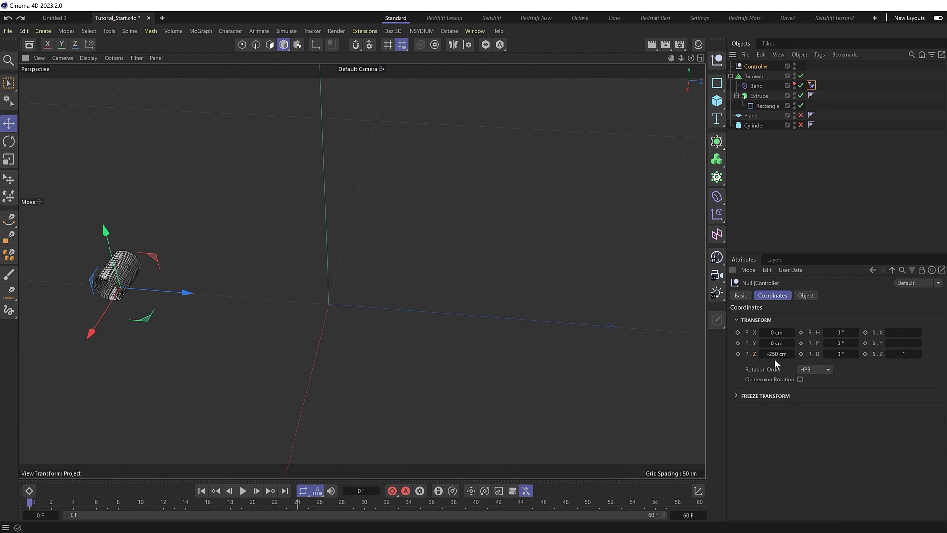
left_click(738, 396)
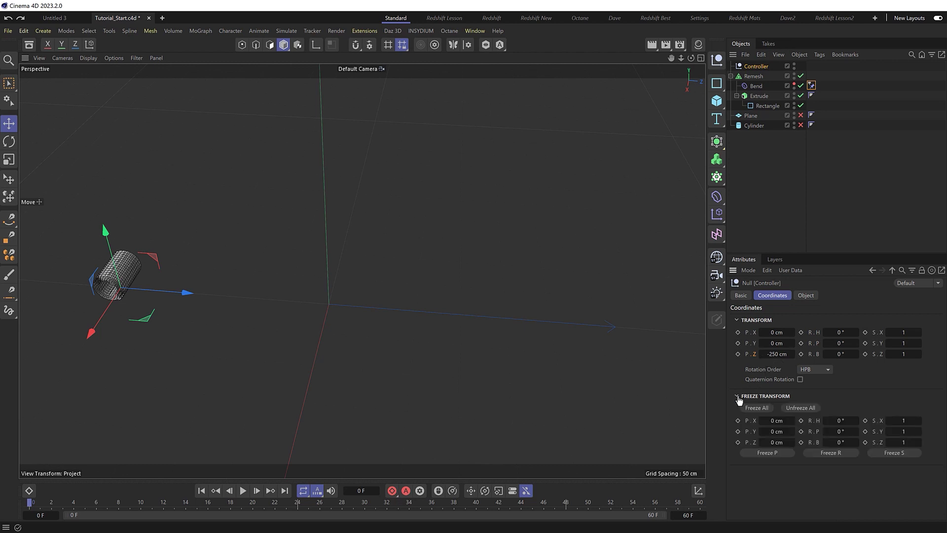
left_click(758, 408)
left_click(738, 397)
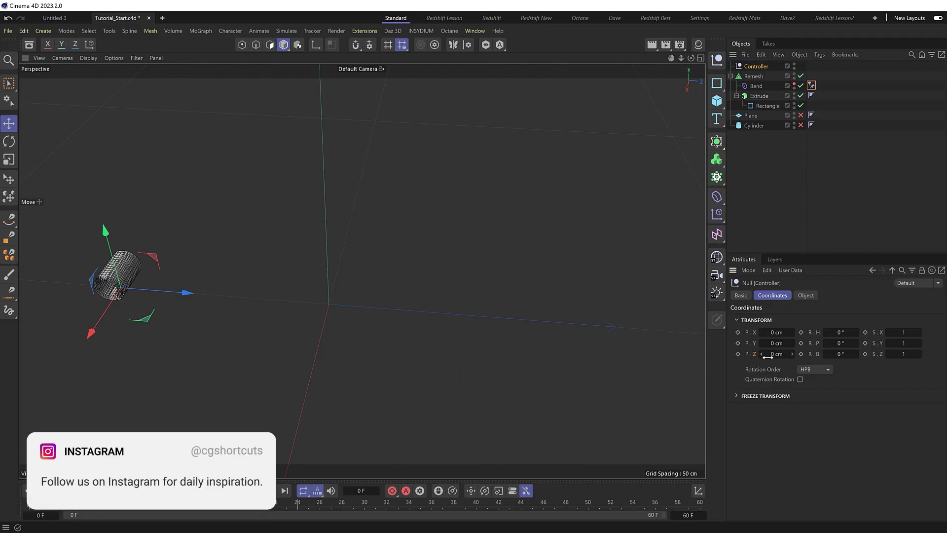
- Keyframe the Controller's Z at frame 0 and at 514.87 cm on frame 40, then preview the unroll
left_click(738, 354)
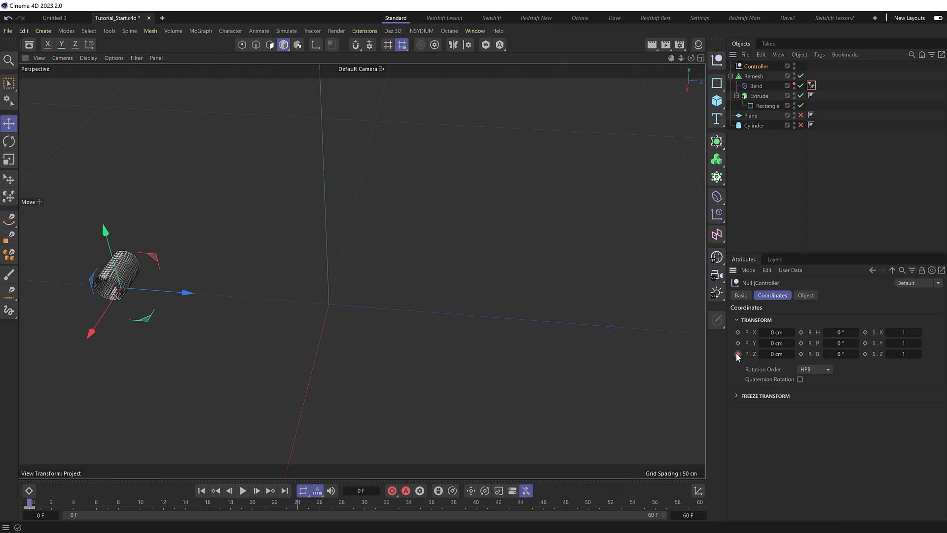
left_click(275, 502)
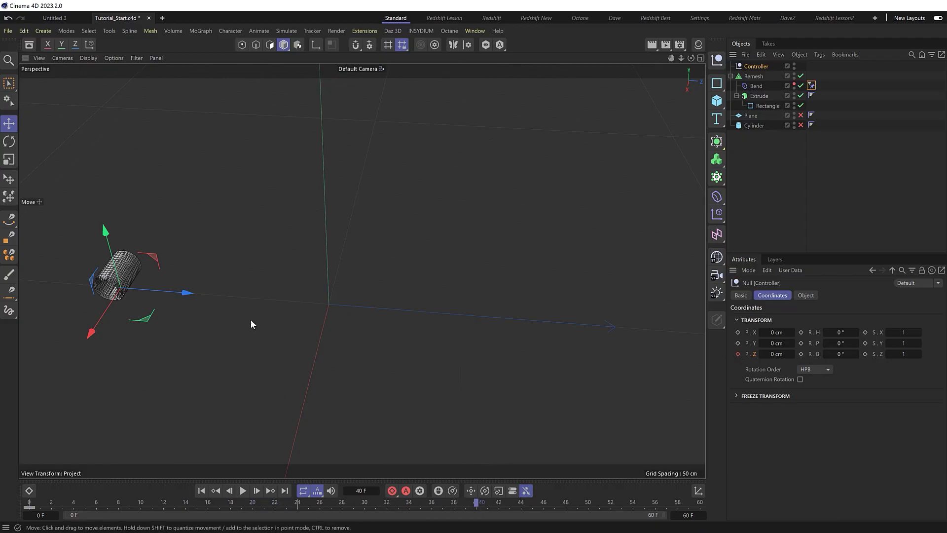
left_click_drag(209, 297, 634, 328)
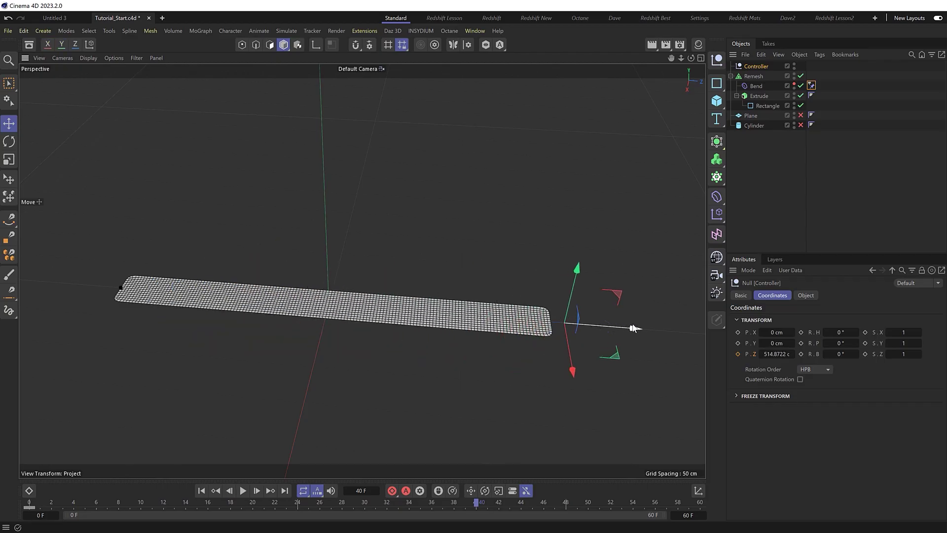
left_click(739, 354)
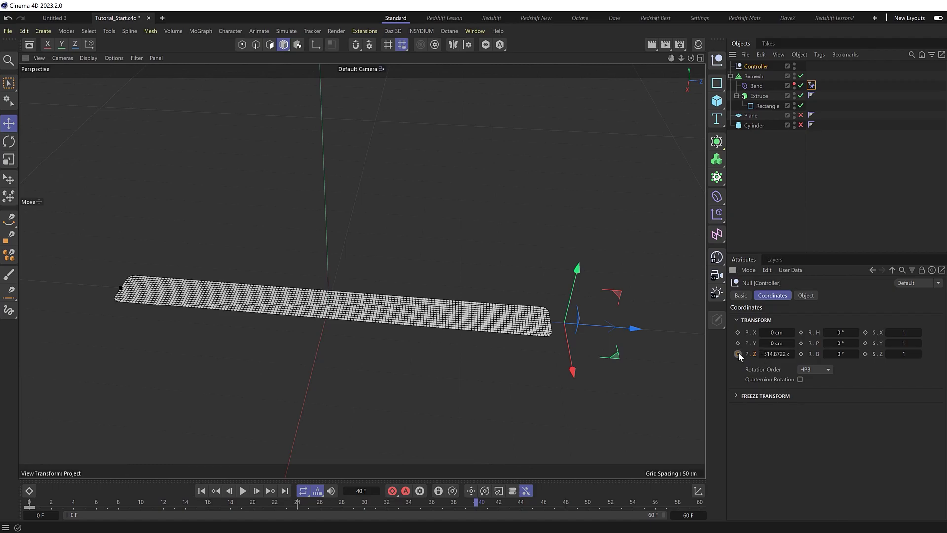
left_click(201, 490)
left_click(243, 491)
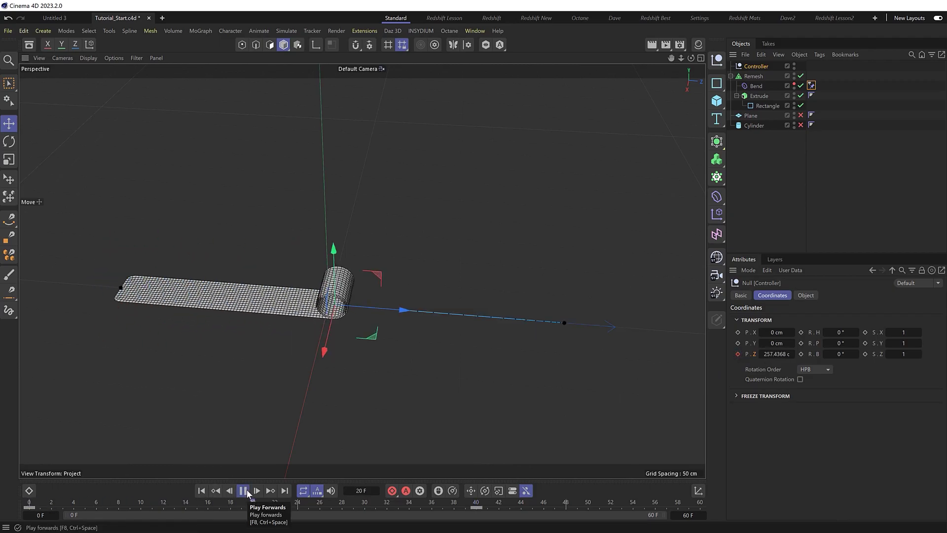
left_click(243, 491)
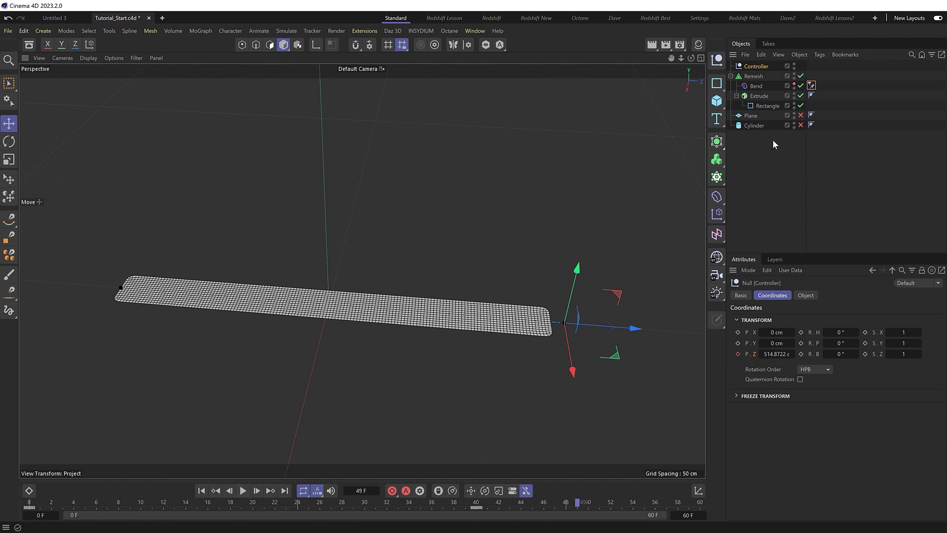
- Make the Plane and Cylinder visible again and rewind to the first frame
left_click(801, 116)
left_click(801, 125)
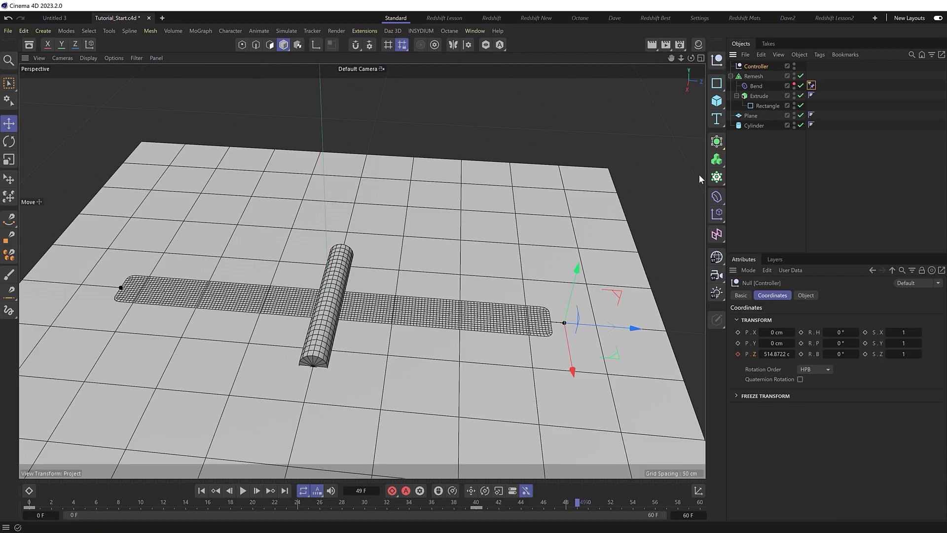
left_click(201, 490)
middle_click_drag(306, 377, 356, 357, "alt")
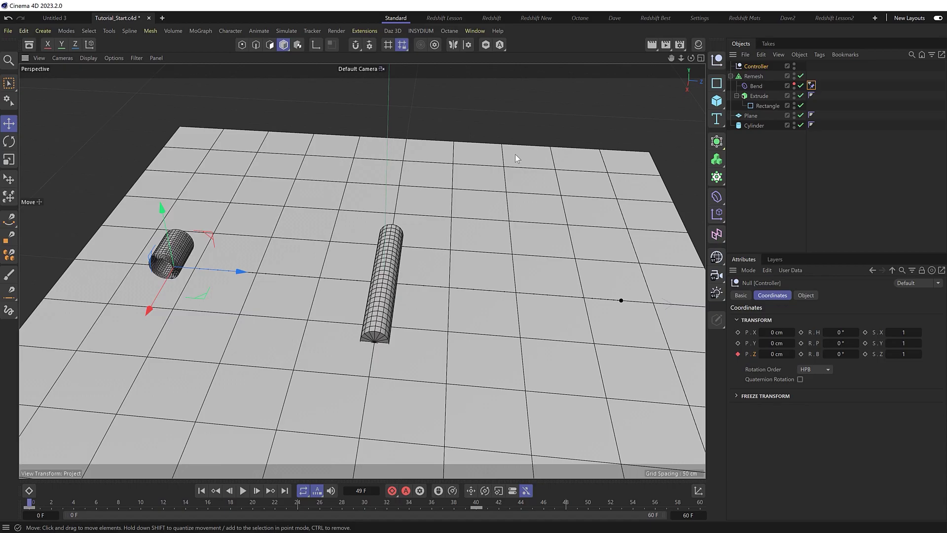
- Add a Cloth tag to the Remesh strip via Commander
left_click(753, 76)
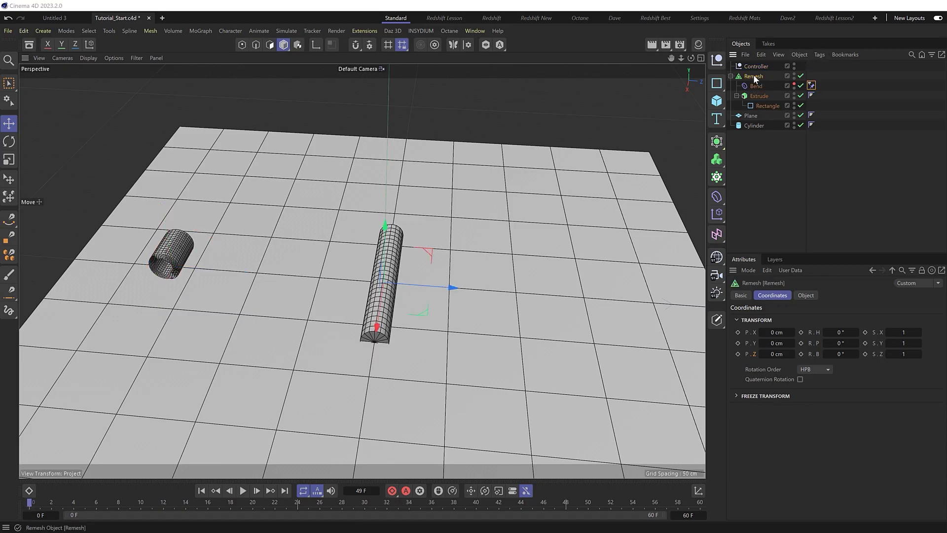
key("shift+c")
type("cloth")
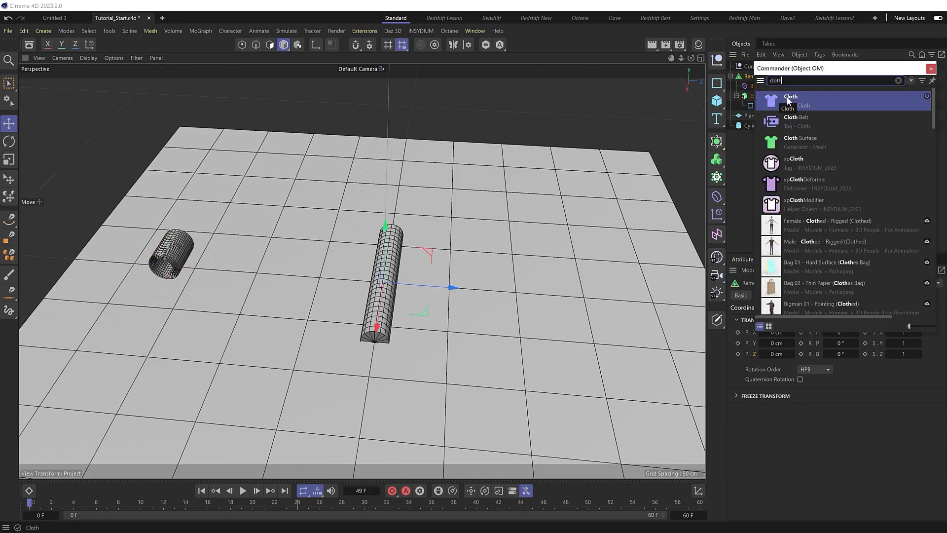
left_click(787, 96)
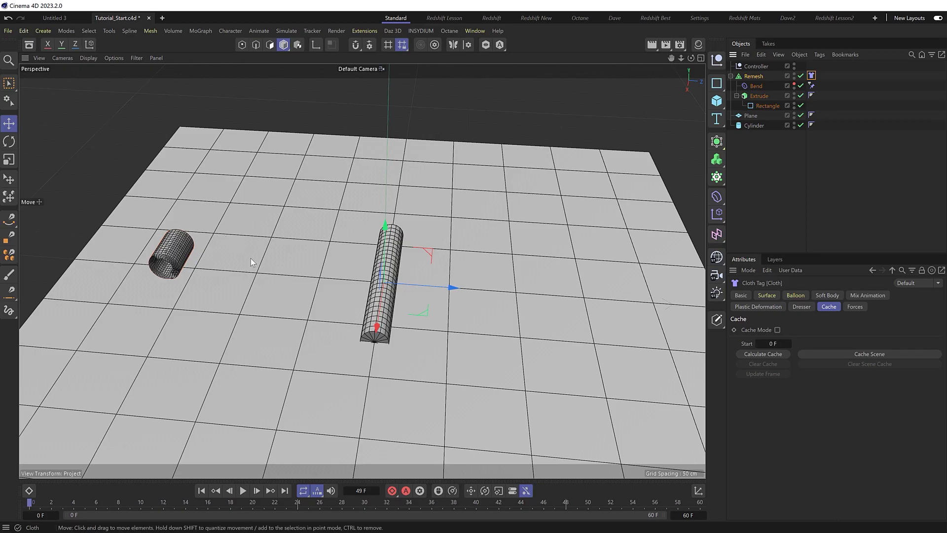
- Add a Collider tag to the Plane, test-play the simulation, then rewind
left_click(753, 118)
key("shift+c")
type("colli")
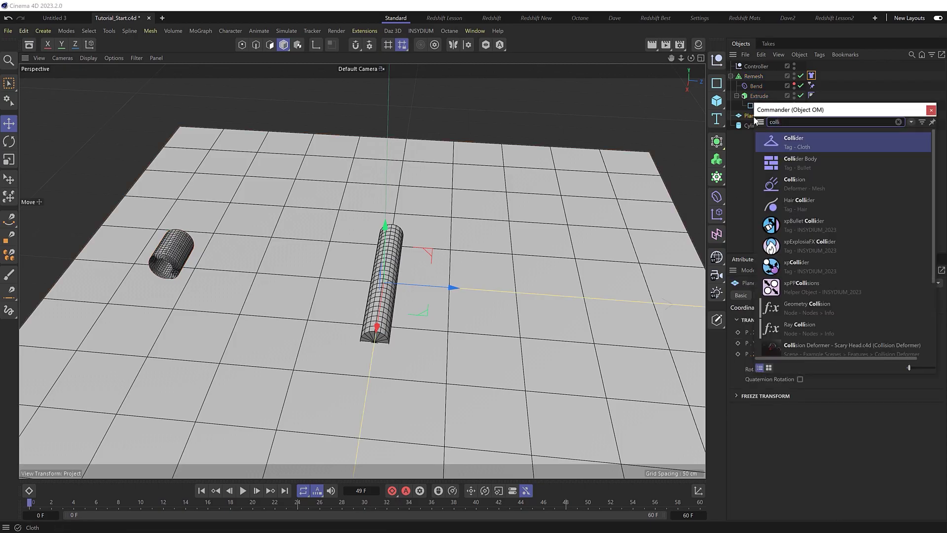
left_click(792, 138)
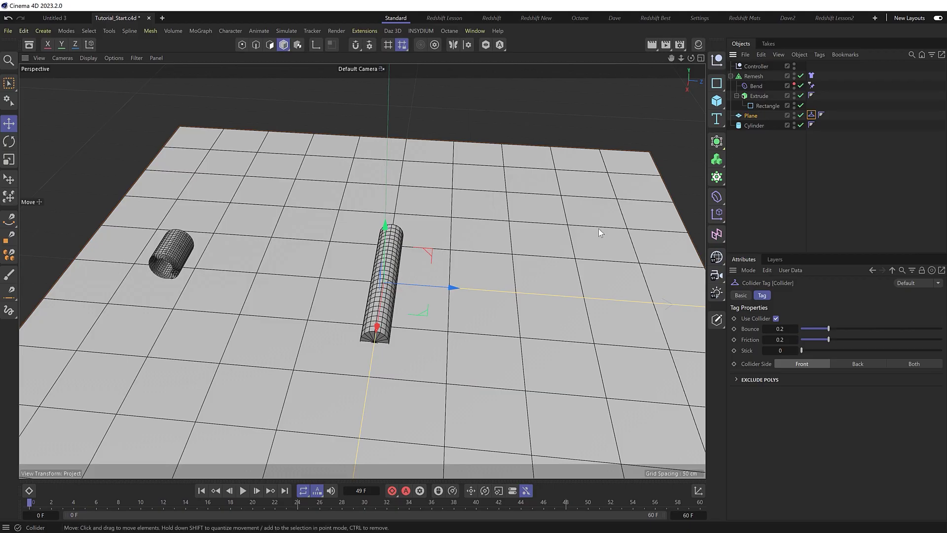
left_click(243, 490)
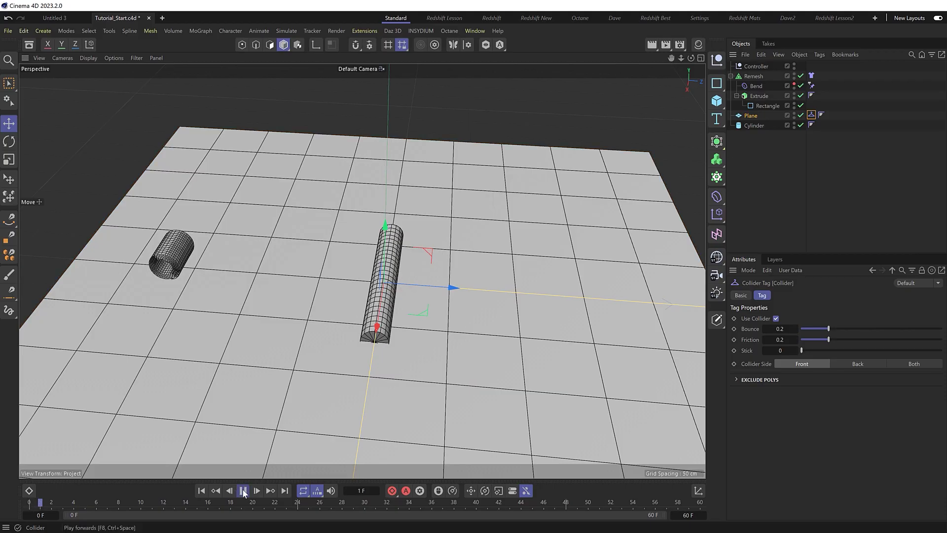
left_click(243, 490)
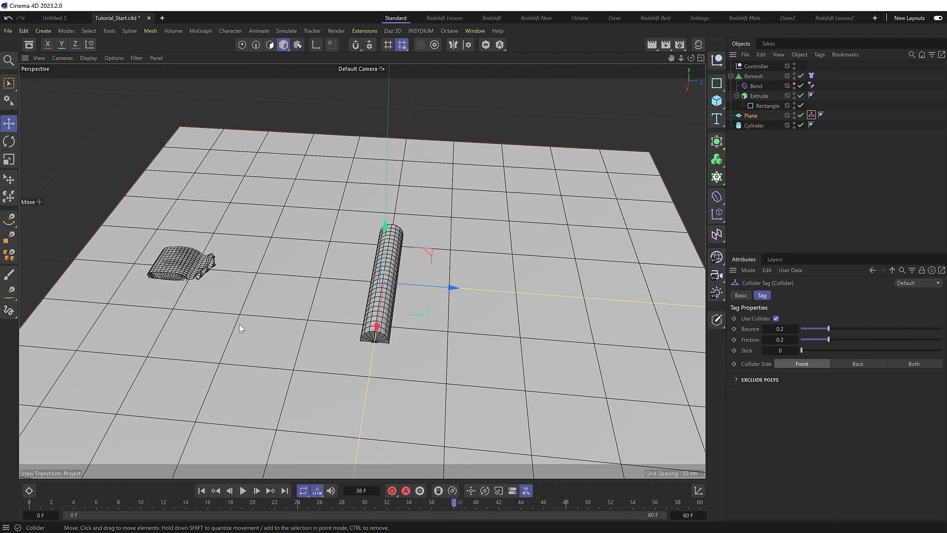
left_click(201, 491)
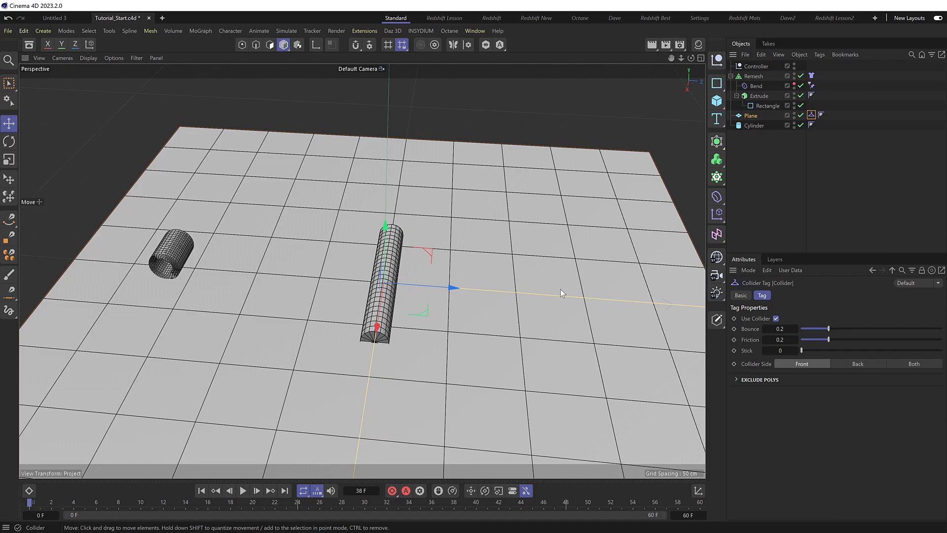
- Turn on the Cloth tag's Mix Animation With Force at Strength 20 and play the simulation
left_click(812, 75)
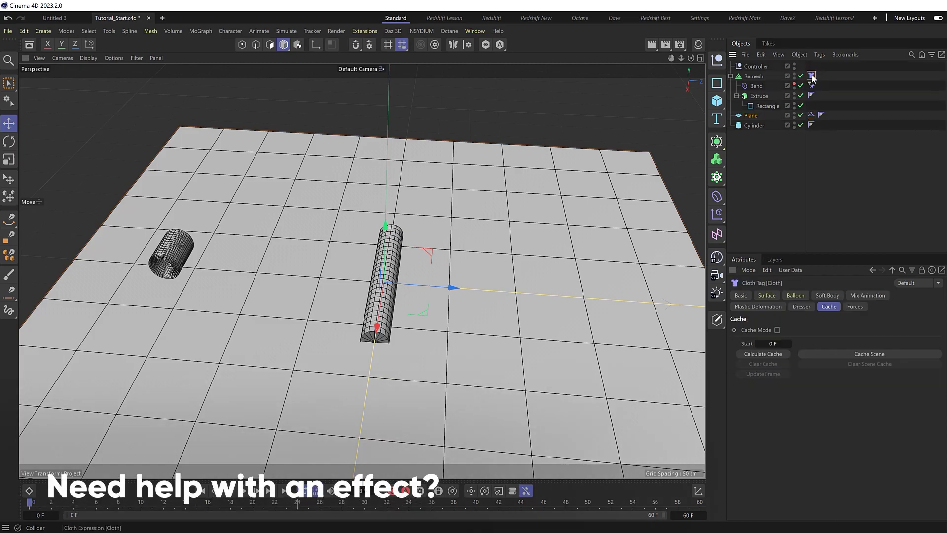
left_click(880, 294)
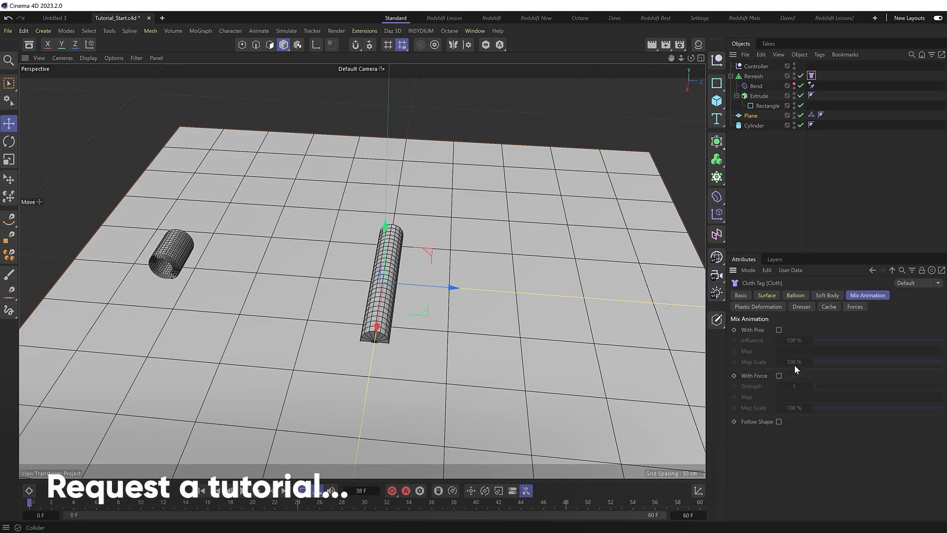
left_click(779, 375)
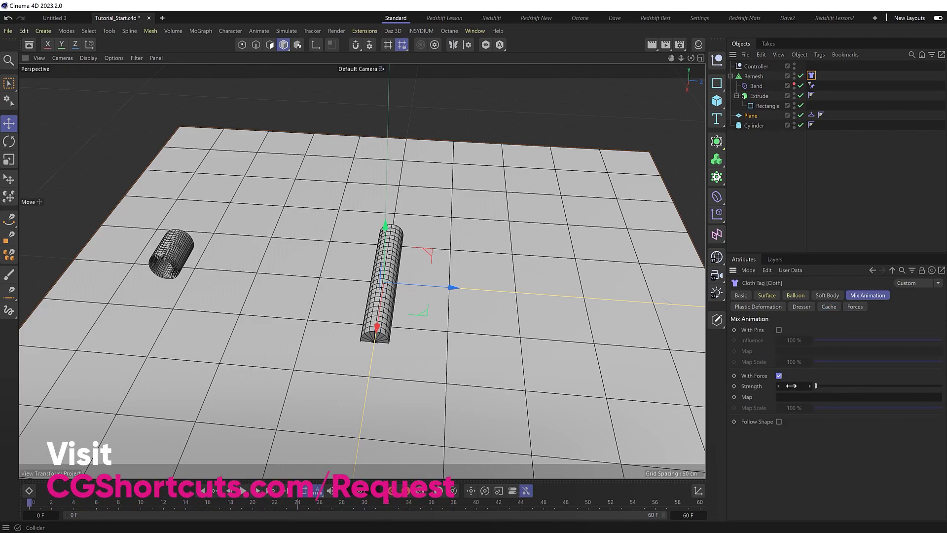
left_click(792, 386)
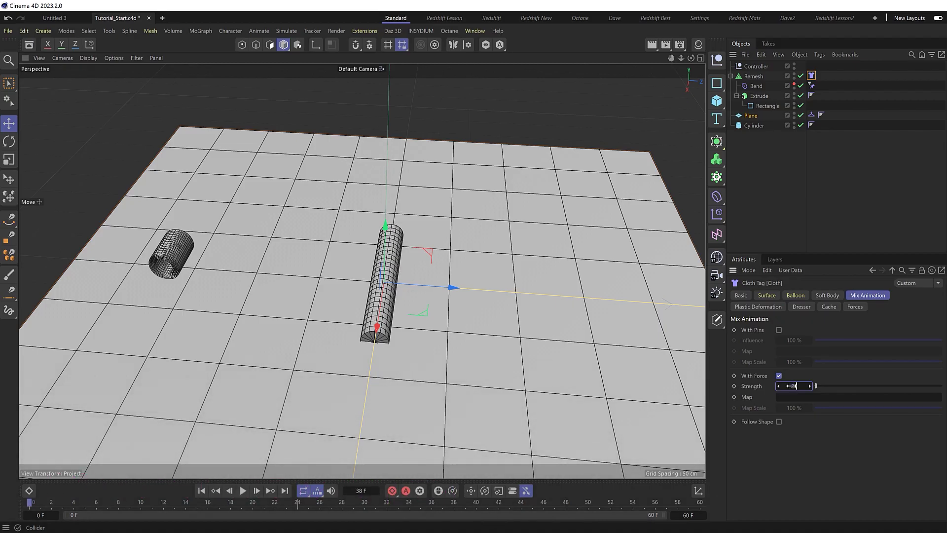
type("20")
key("Return")
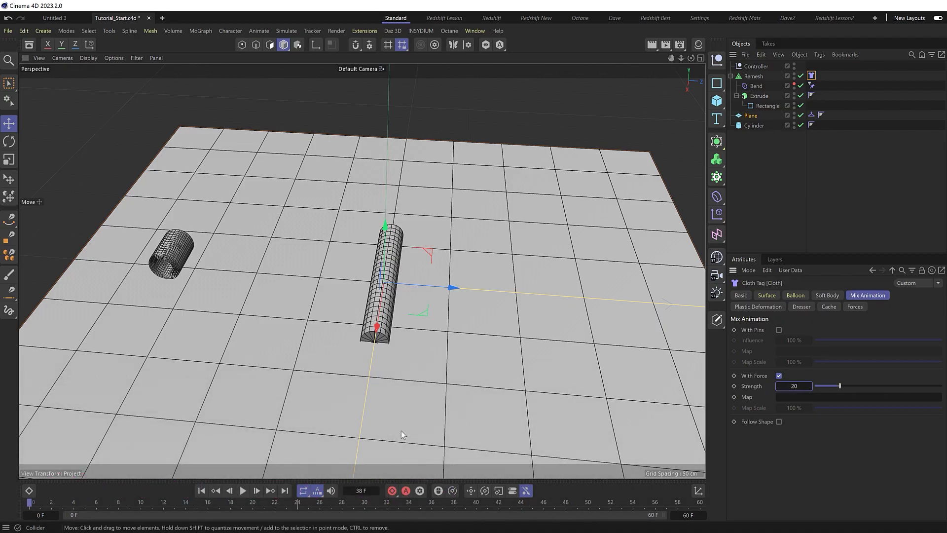
left_click(244, 490)
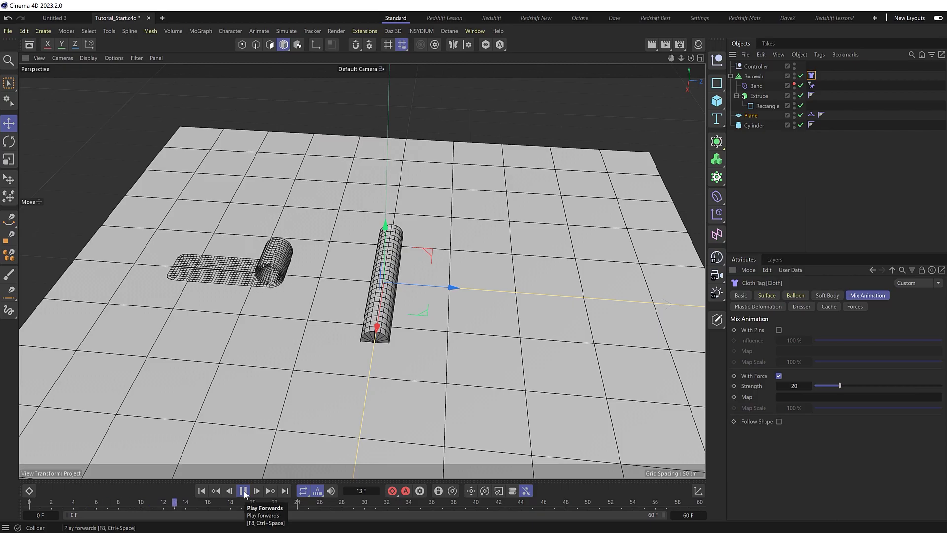
left_click(244, 490)
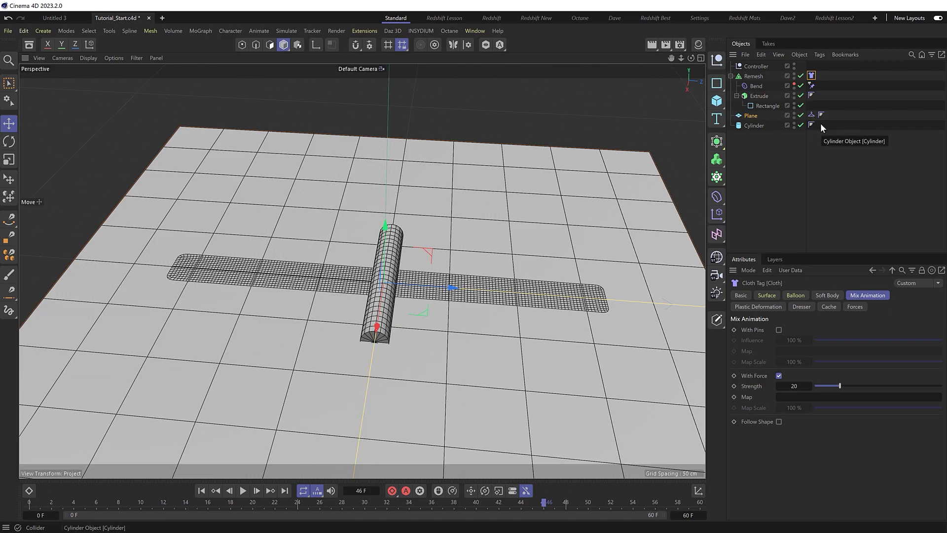
- Put the Plane and Cylinder under a Connect object that carries the Collider tag
left_click(758, 116)
key("shift+c")
type("coll")
type("conn")
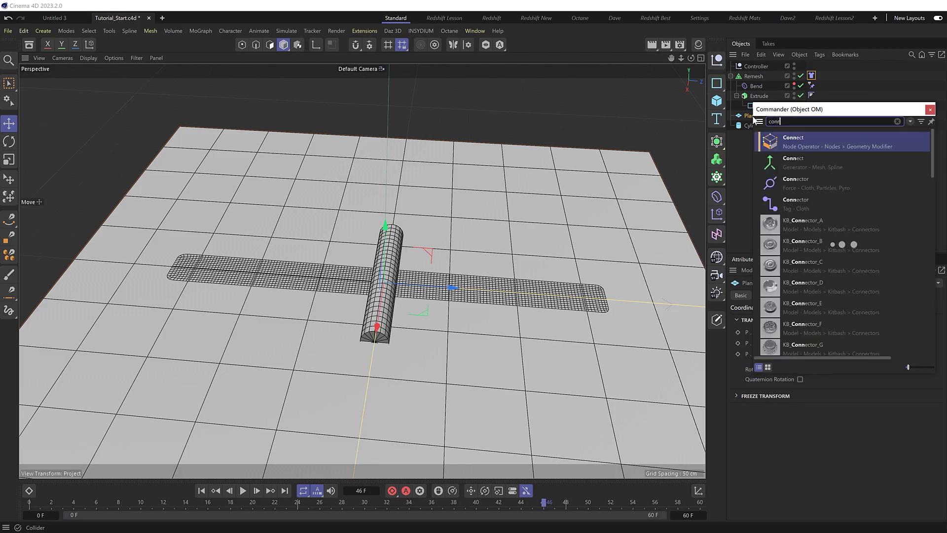
left_click(806, 163, "alt")
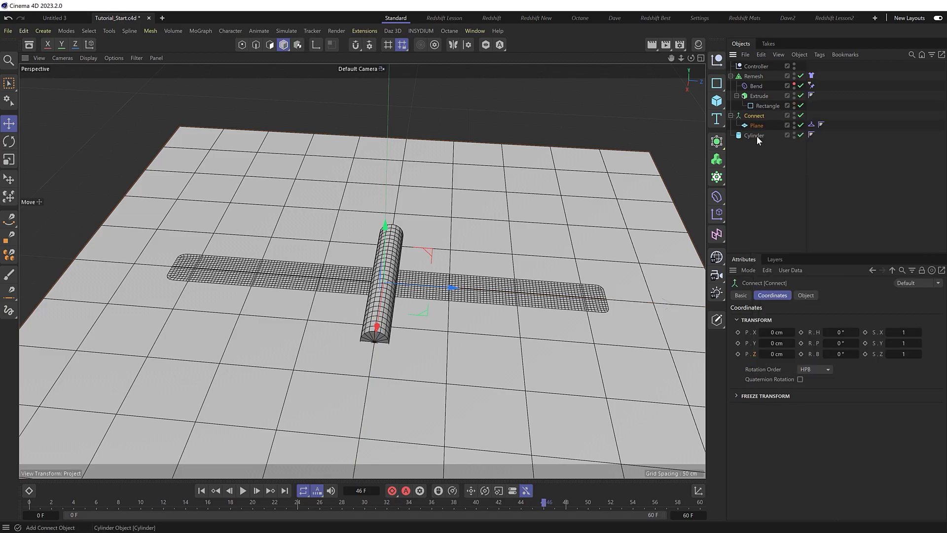
left_click_drag(755, 135, 812, 116)
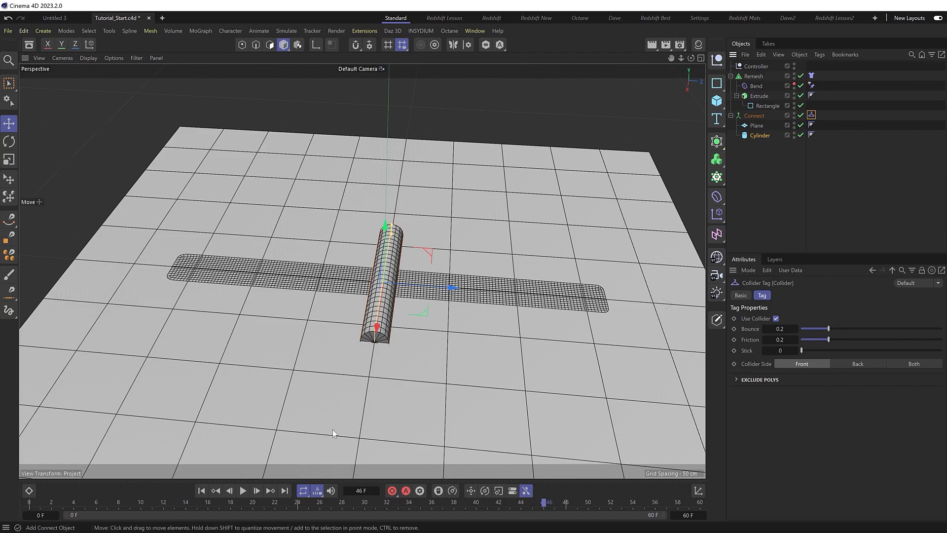
- Play the cloth roll-out from the start, stop it, and rewind
left_click(201, 491)
left_click(242, 490)
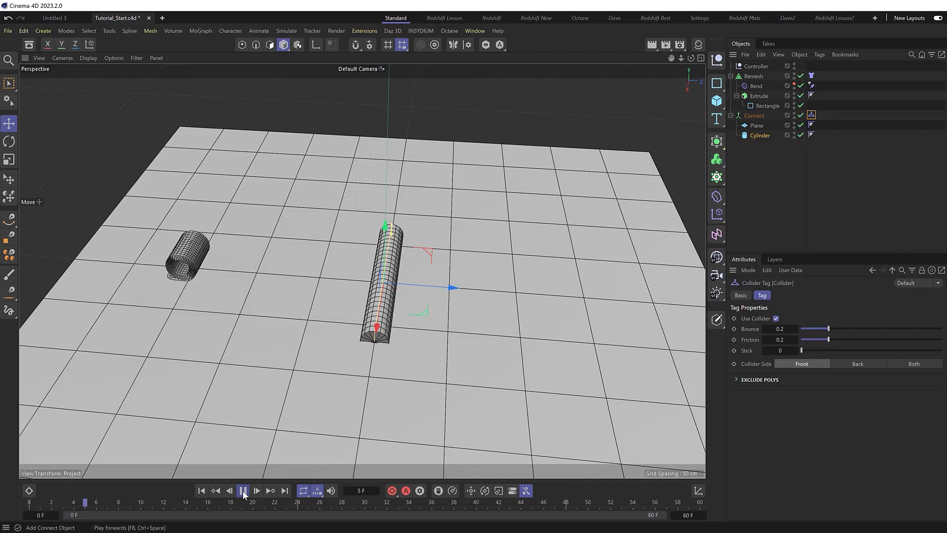
left_click(243, 490)
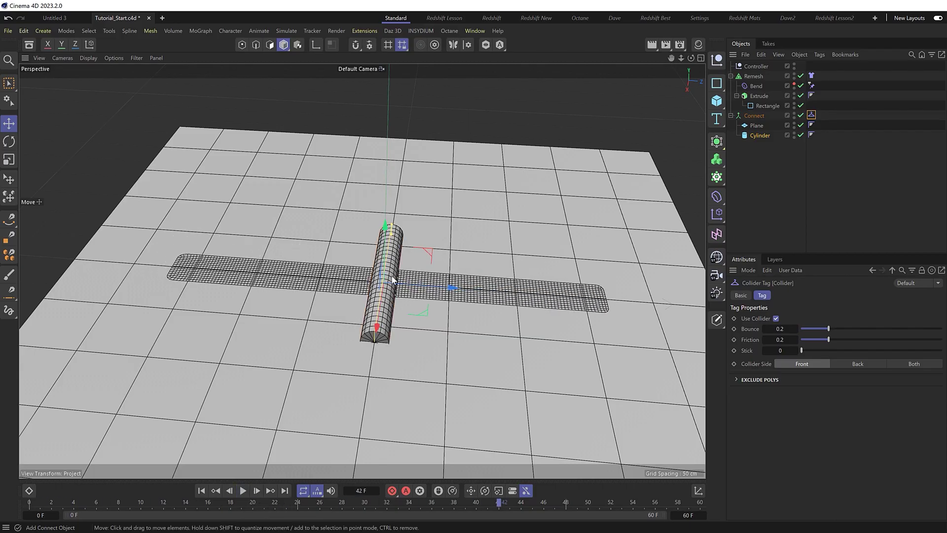
left_click(201, 491)
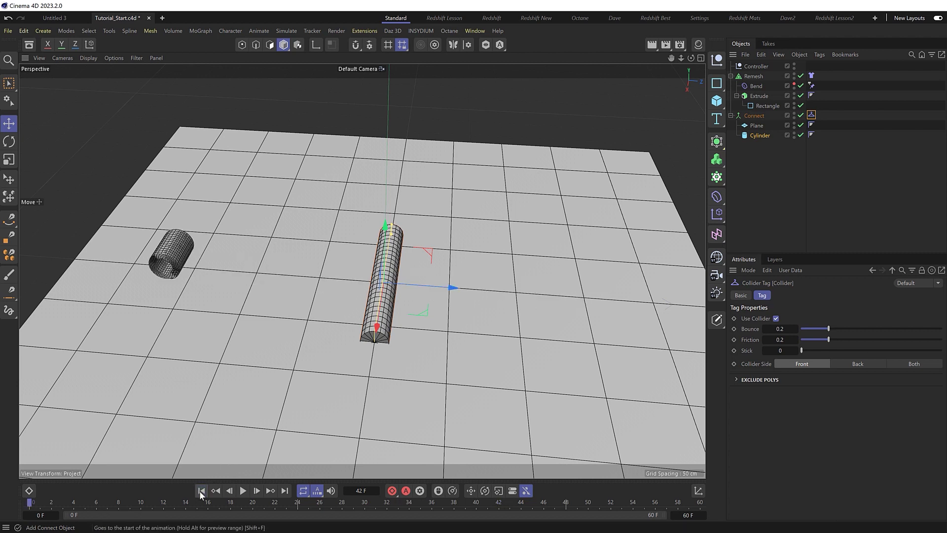
- Open the project's Simulation settings, test-play the cloth, and rewind
left_click(742, 224)
key("ctrl+d")
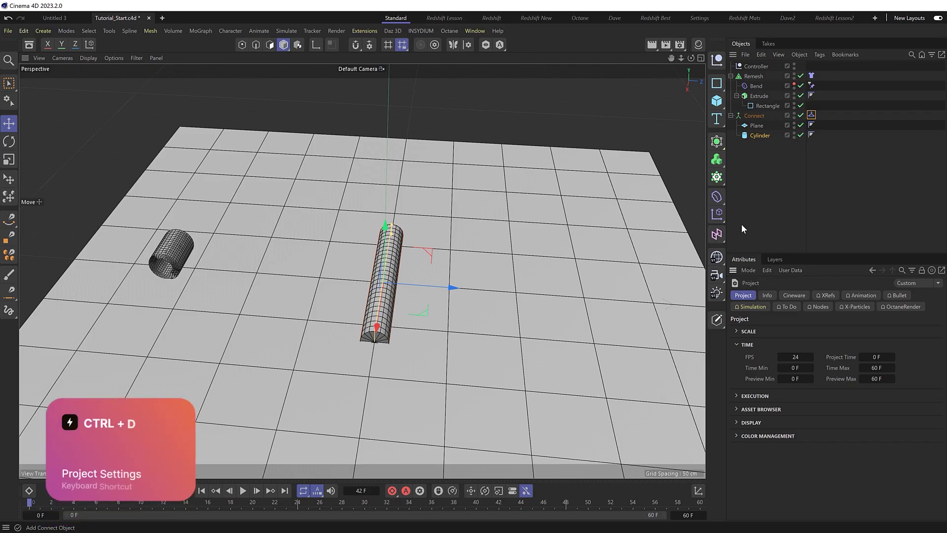
left_click(752, 307)
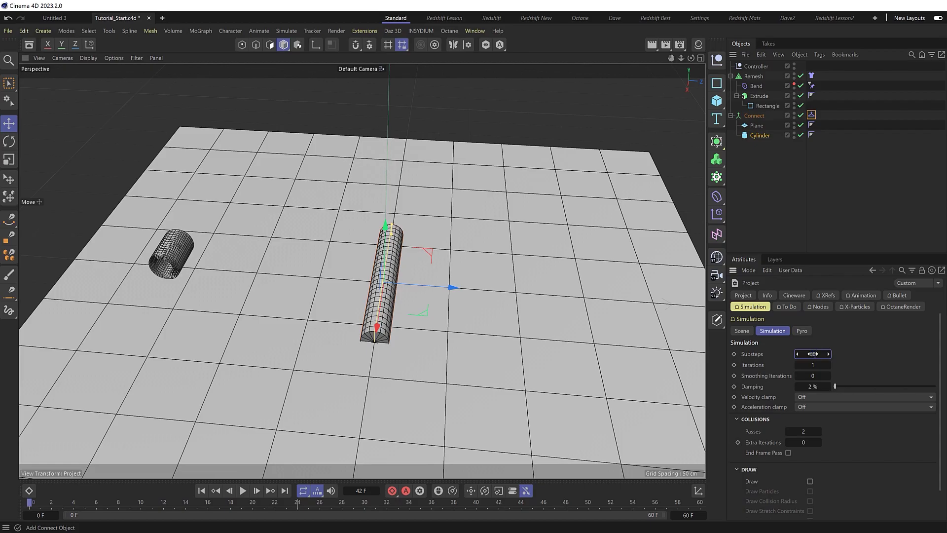
left_click(242, 491)
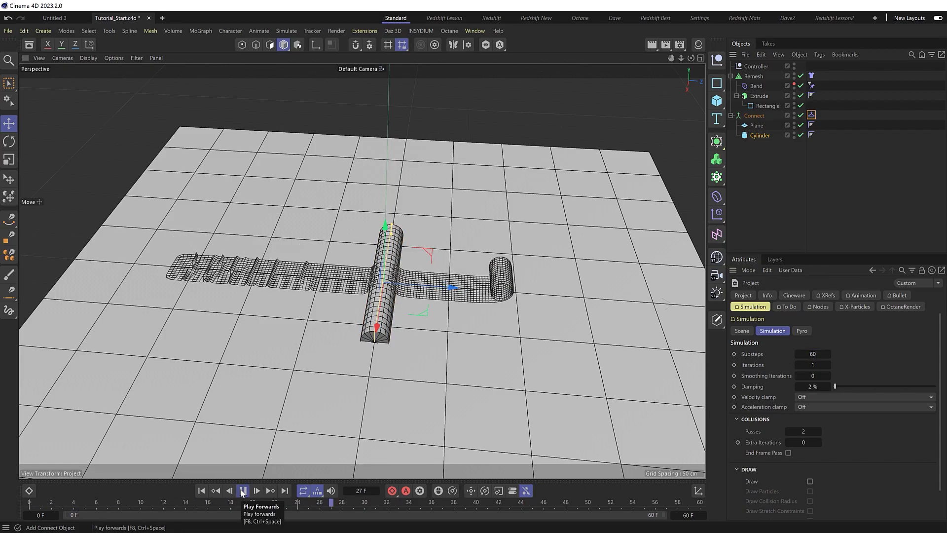
left_click(242, 491)
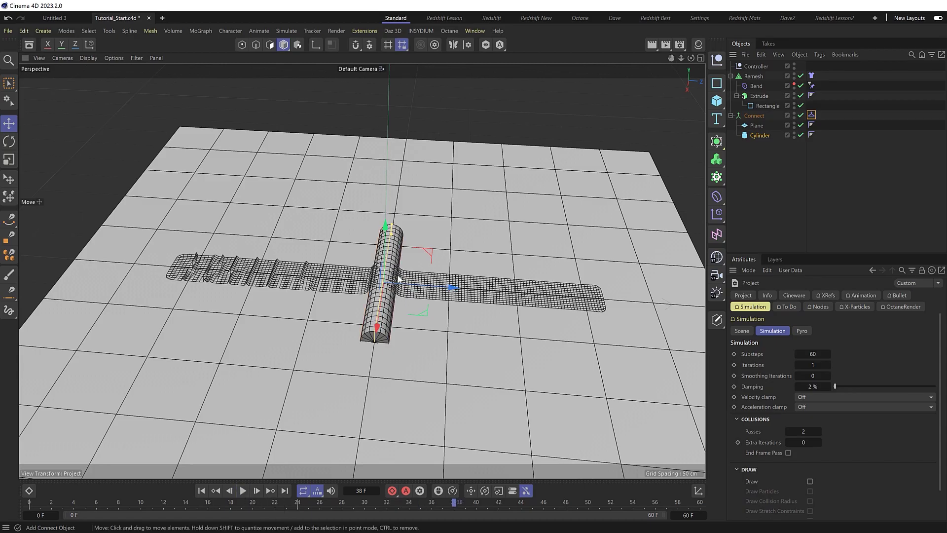
left_click(202, 490)
- Set the simulation Iterations to 2 and replay the unrolling cloth
double_click(813, 365)
type("2")
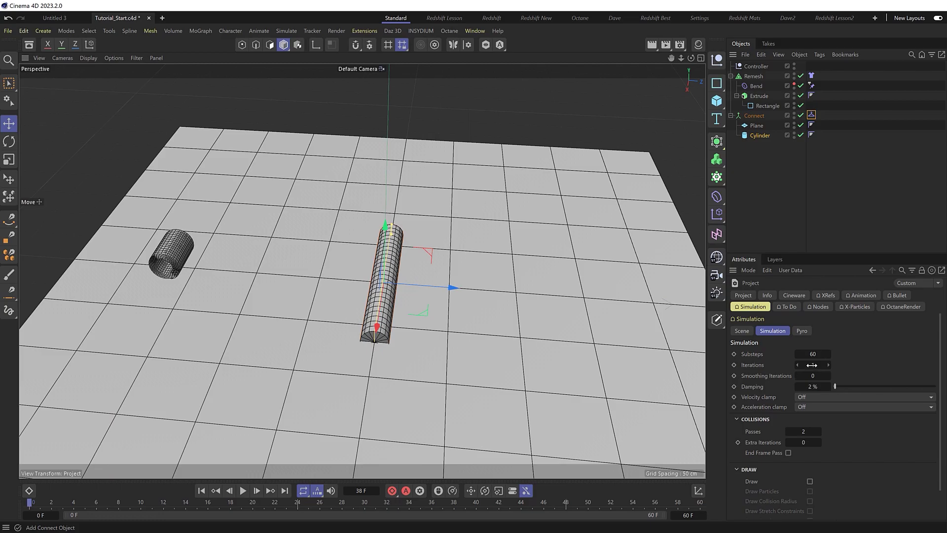
left_click(242, 492)
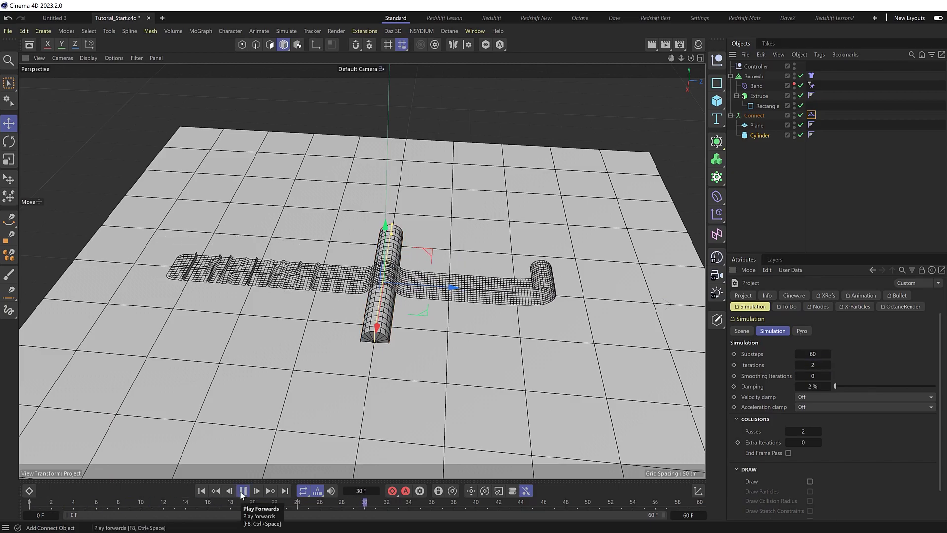
left_click(242, 491)
mouse_move(375, 288)
left_mouse_down("alt")
mouse_move(433, 258)
mouse_move(386, 289)
left_mouse_up("alt")
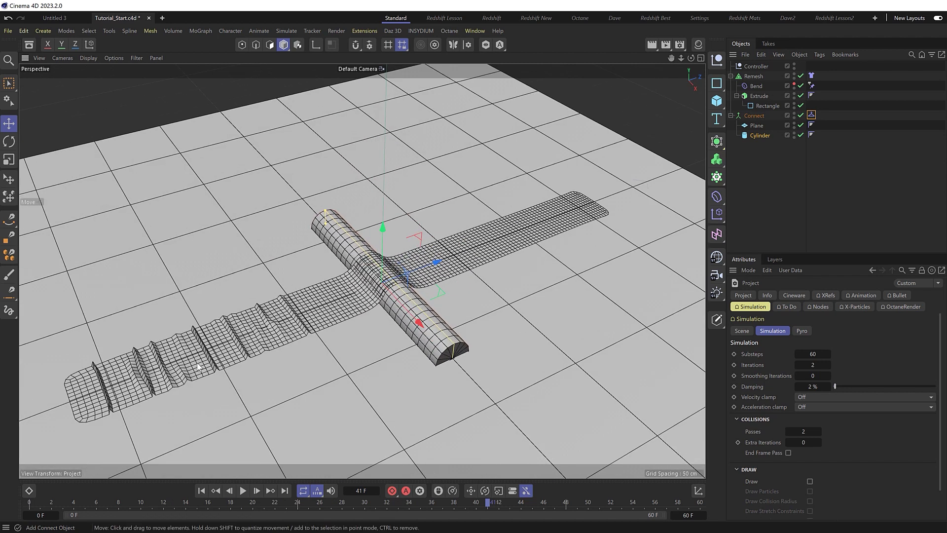
- Enable Follow Shape in the Cloth tag's Mix Animation and replay the roll-out twice
left_click(812, 75)
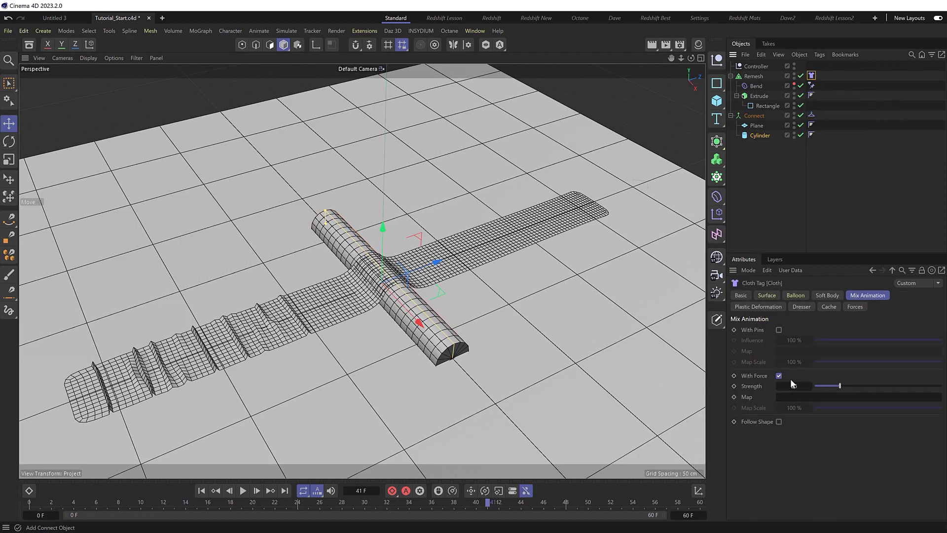
left_click(779, 422)
left_click(203, 491)
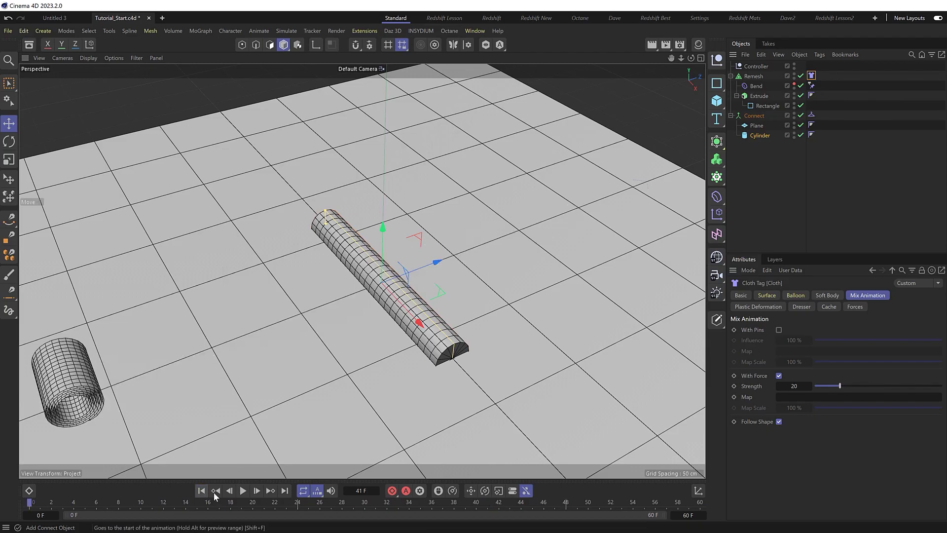
left_click(244, 490)
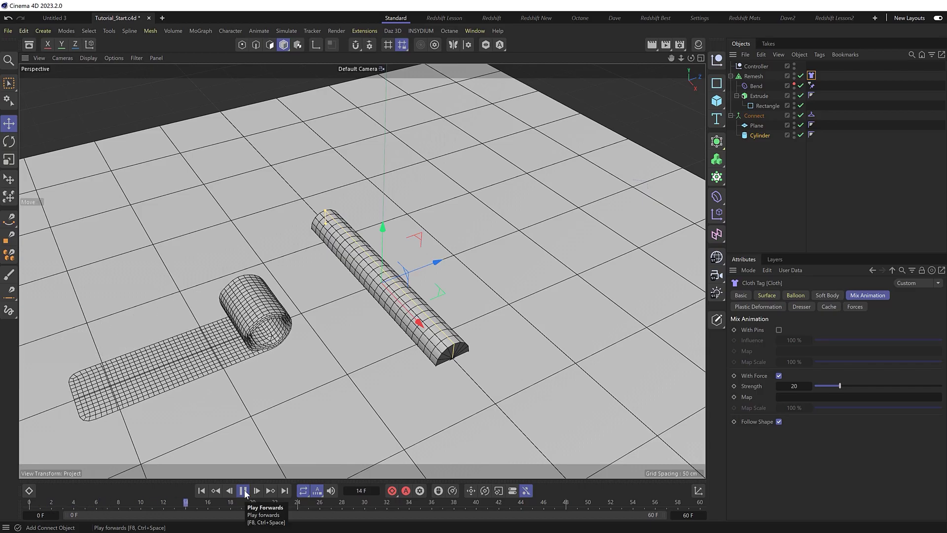
left_click(244, 491)
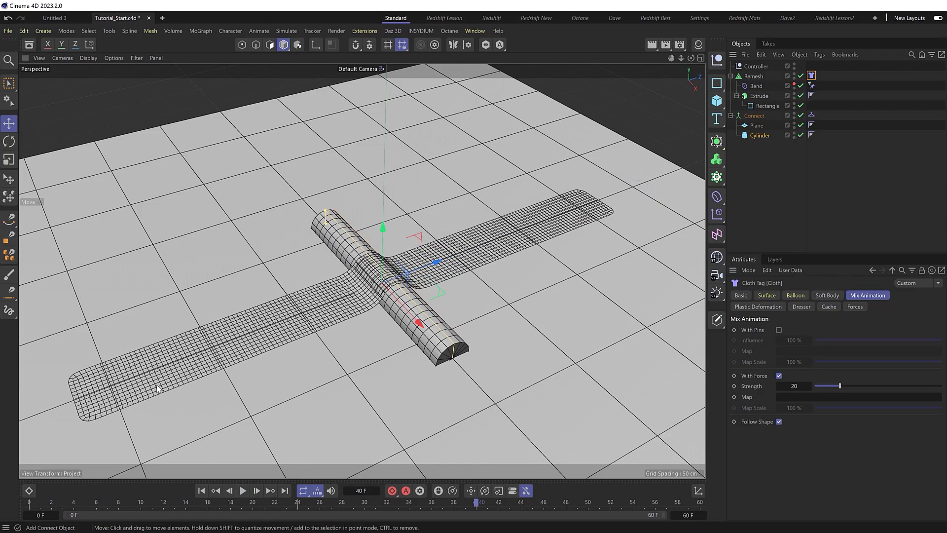
left_click(202, 490)
left_click(243, 491)
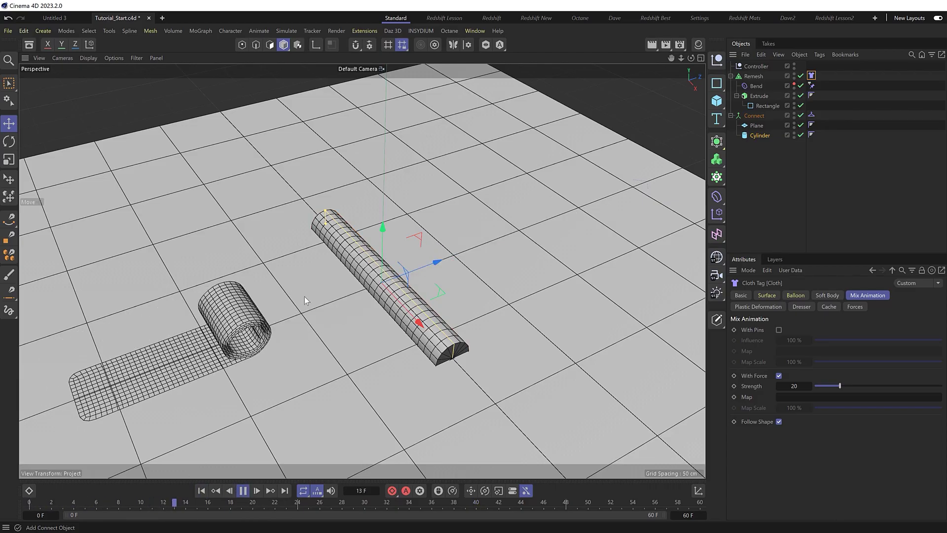
left_click(240, 492)
- Rewind to the start and bring up the Cloth tag's Surface settings
left_click(201, 492)
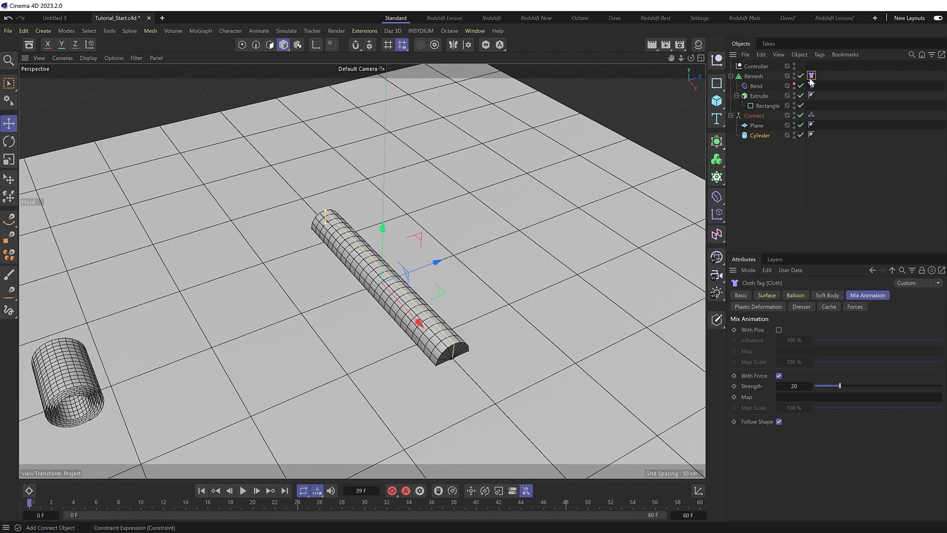
left_click(767, 295)
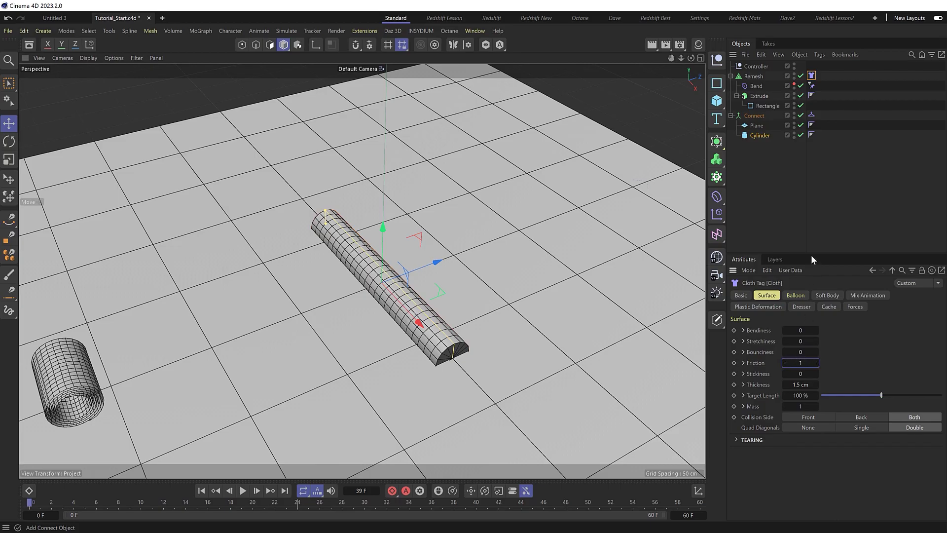
- Set the Connect collider's Bounce to 0 and Friction to 1, then play the simulation
left_click(812, 115)
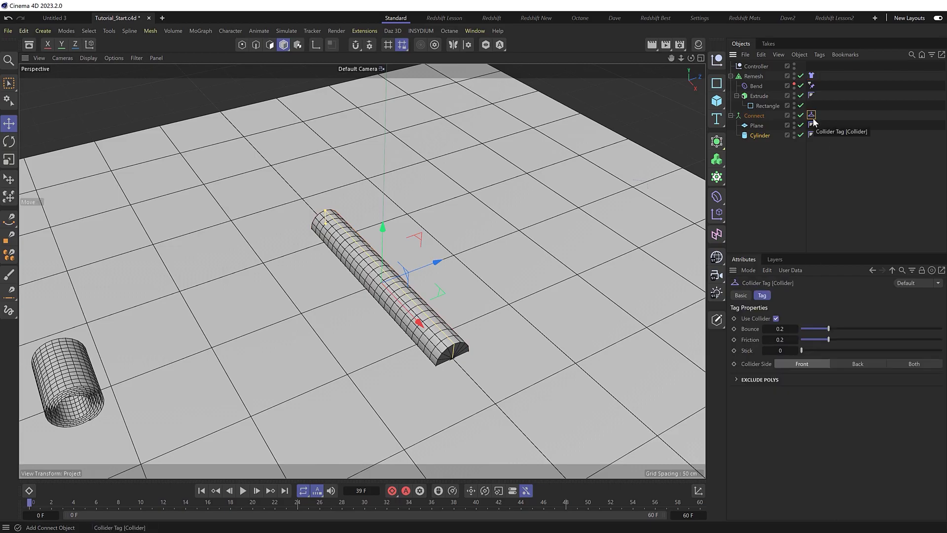
left_click_drag(801, 332, 781, 328)
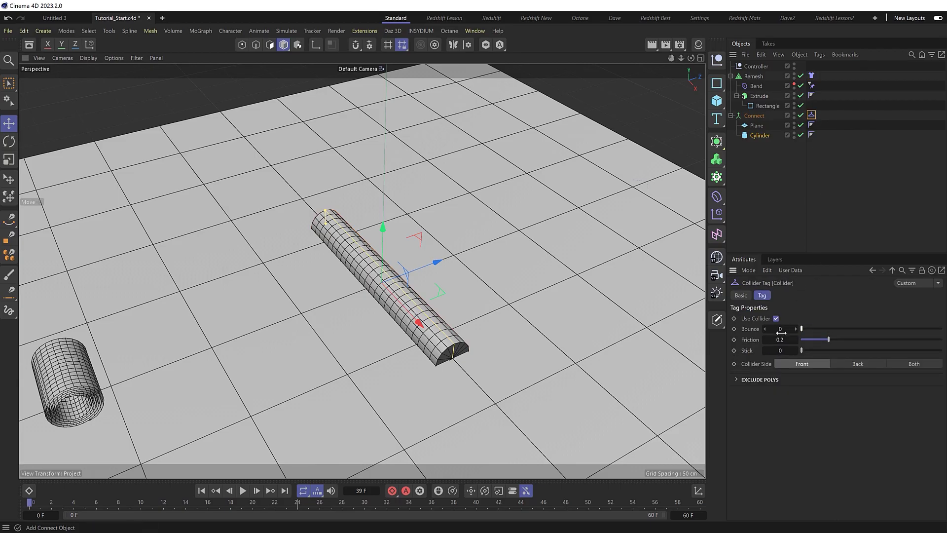
left_click_drag(835, 340, 942, 339)
left_click(243, 491)
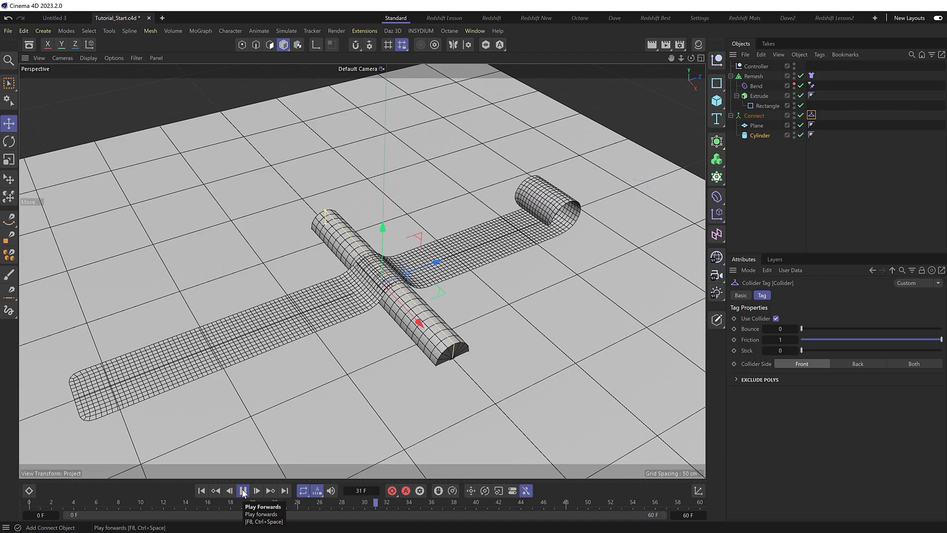
left_click(242, 490)
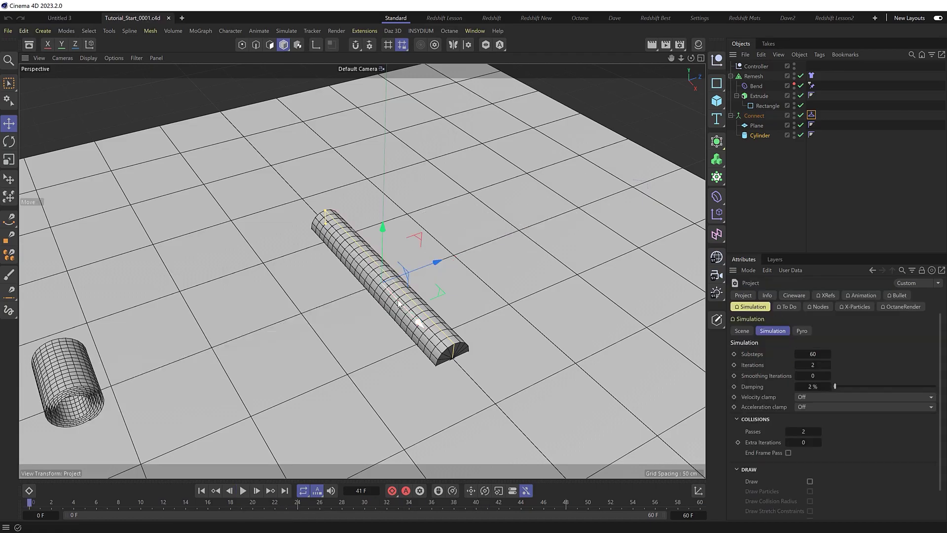
left_click_drag(434, 296, 402, 340, "alt")
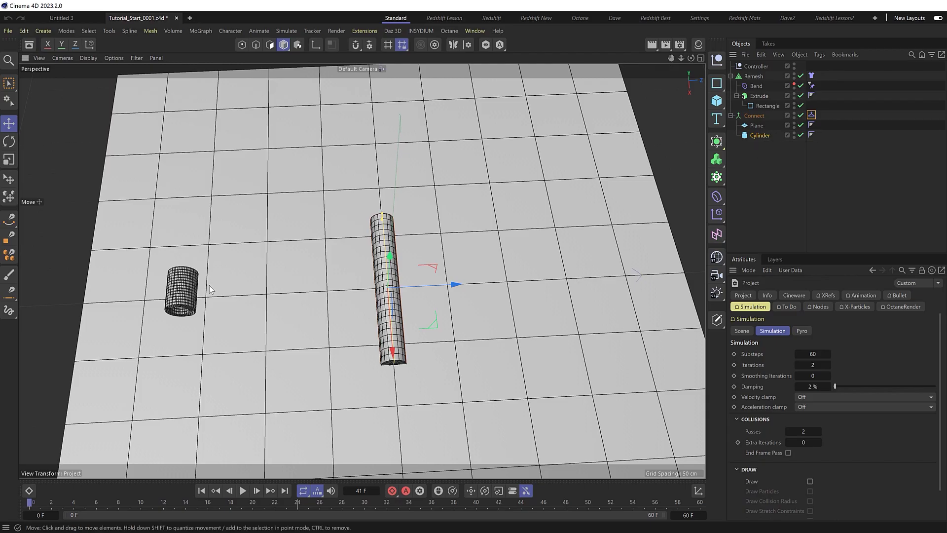
- Ctrl-drag two cylinder copies into a row and play the cloth over all three
left_click_drag(457, 284, 565, 280, "ctrl")
scroll(562, 286, "up", 3)
middle_click_drag(558, 294, 586, 292, "alt")
left_click(242, 491)
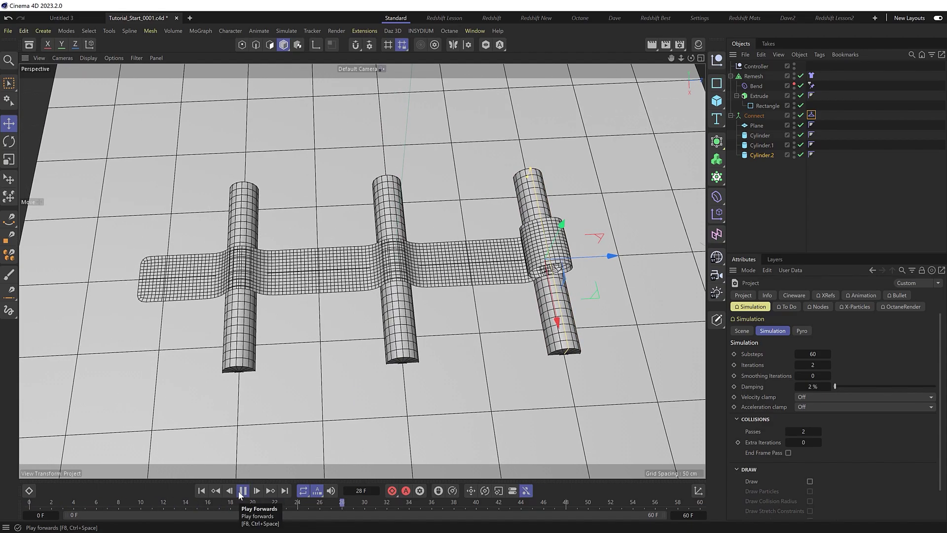
left_click(242, 491)
left_click_drag(345, 365, 377, 338, "alt")
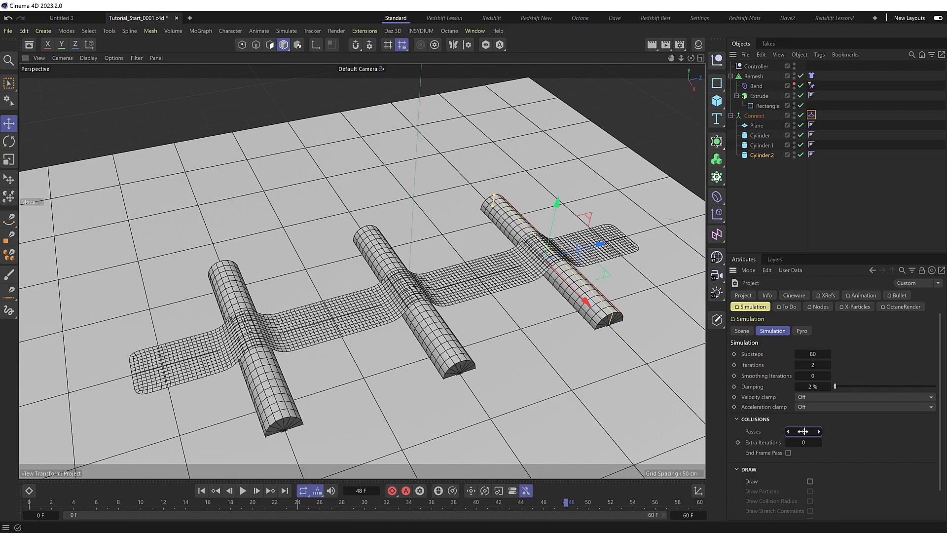
- Replay the cloth from the start and orbit closer to inspect its drape over three cylinders
scroll(462, 401, "down", 3)
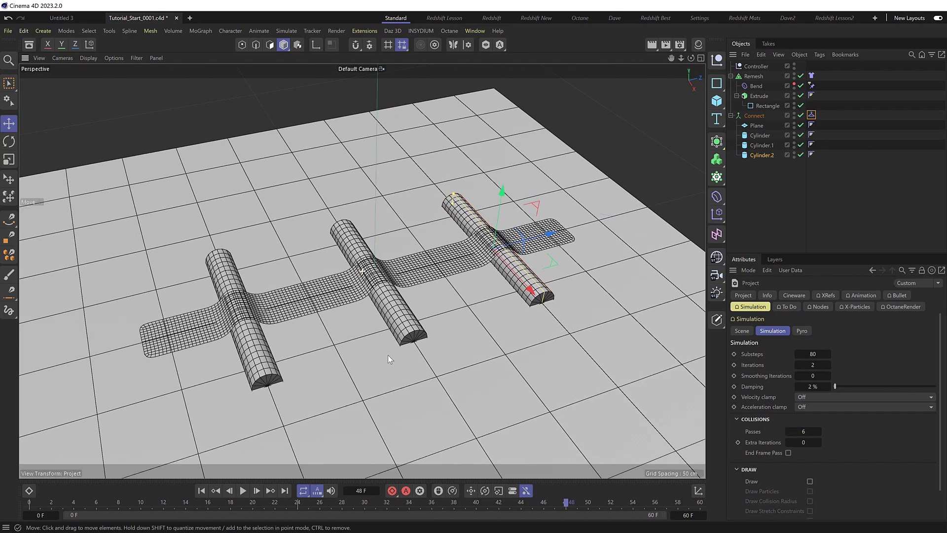
left_click(201, 491)
left_click(243, 490)
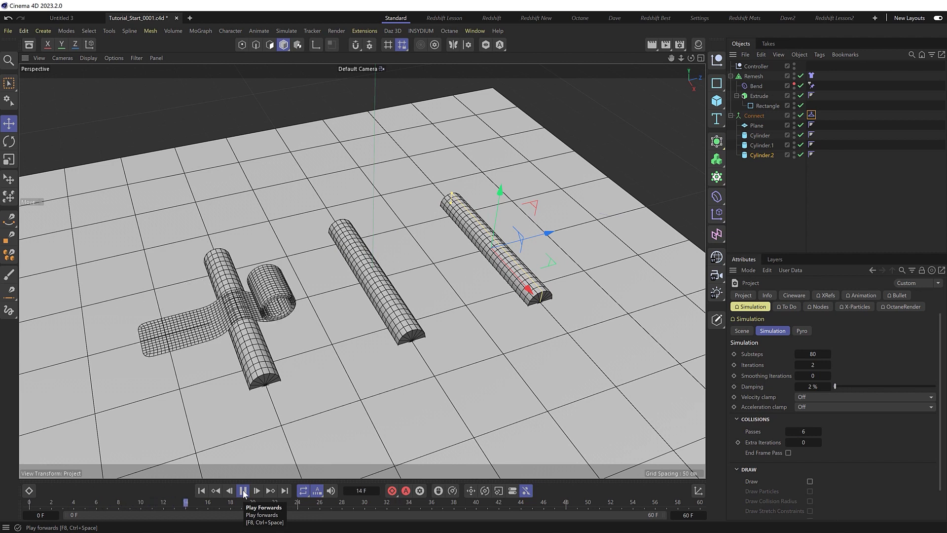
left_click(243, 490)
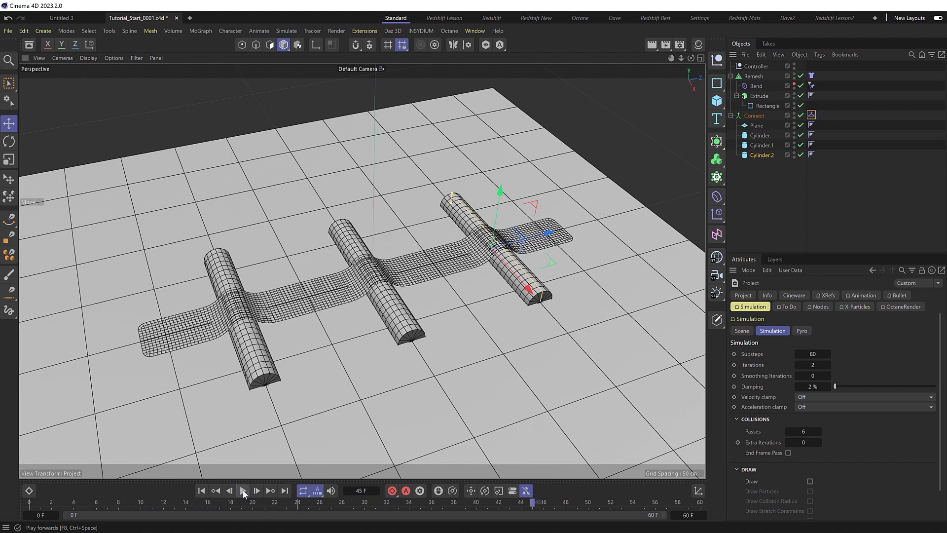
left_click_drag(375, 365, 416, 342, "alt")
scroll(414, 316, "up", 2)
middle_click_drag(413, 316, 437, 314, "alt")
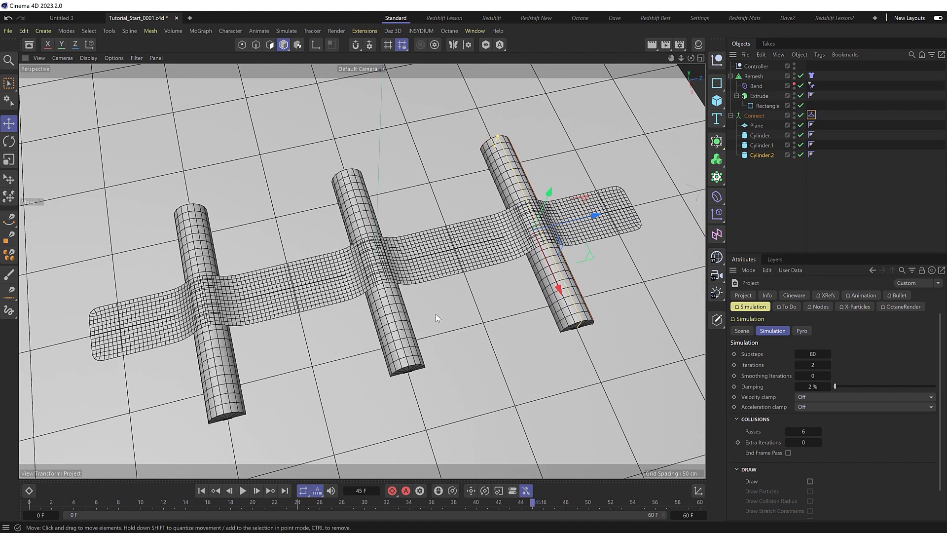
- Bake the cloth with Cache Scene in the Cloth tag's Cache settings and play it back
left_click(811, 76)
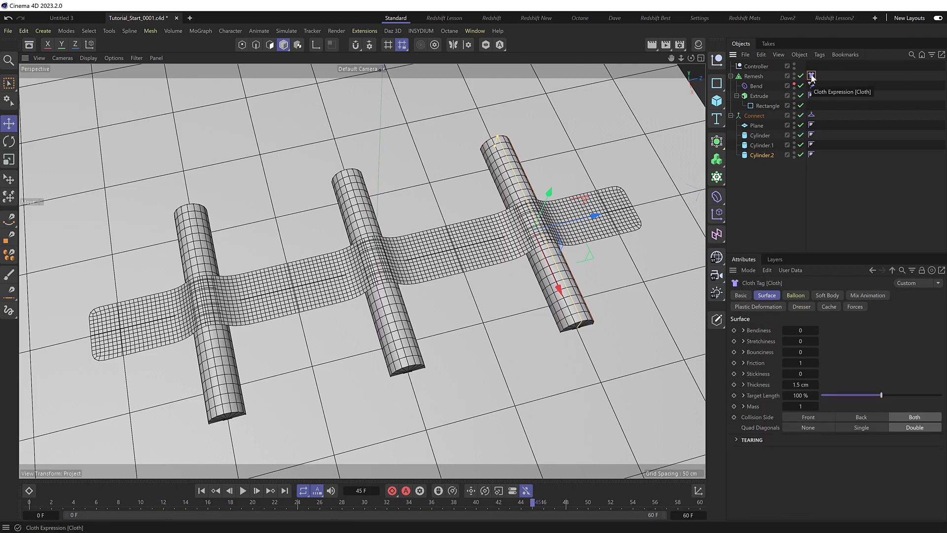
left_click(829, 307)
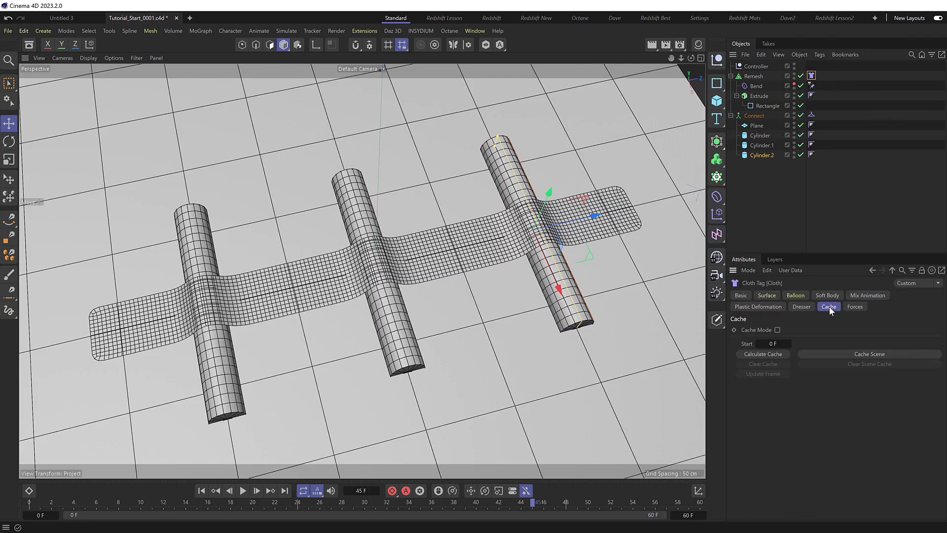
left_click(838, 353)
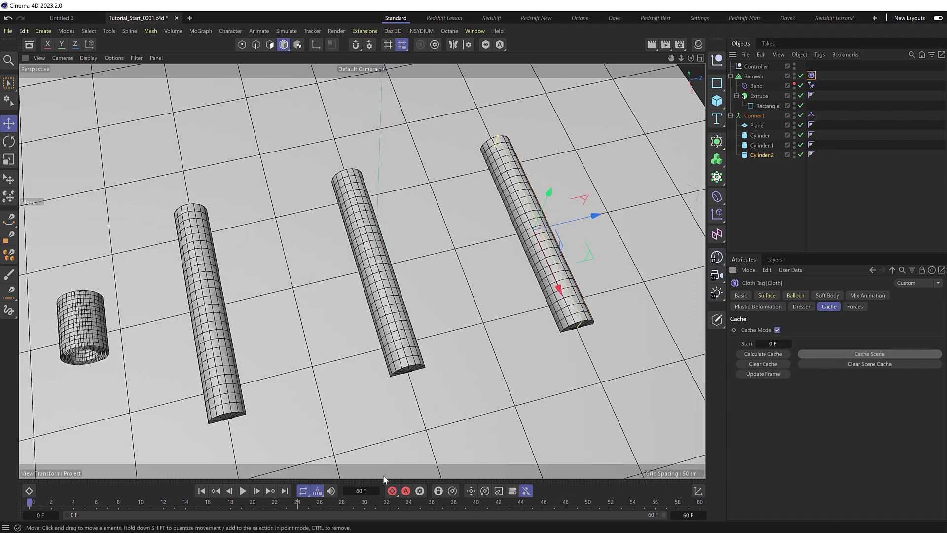
left_click(241, 492)
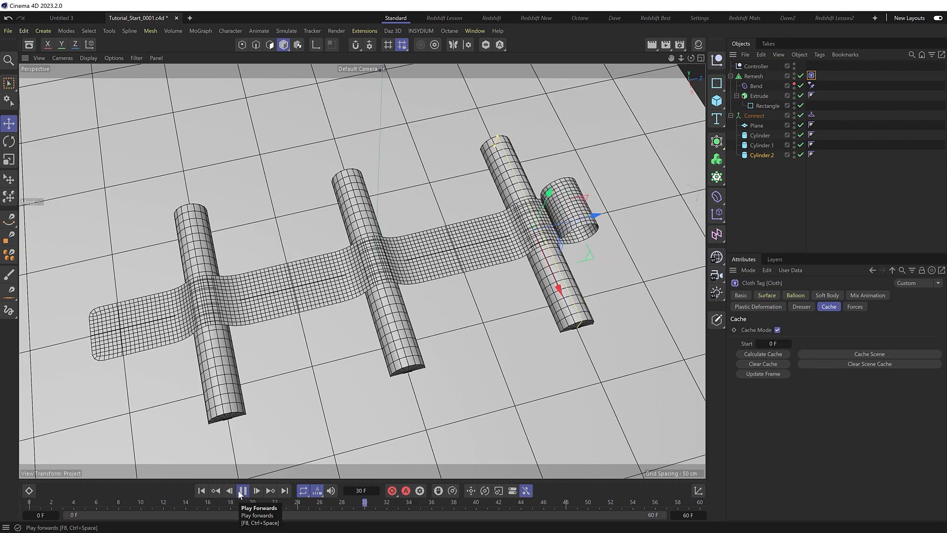
left_click(242, 491)
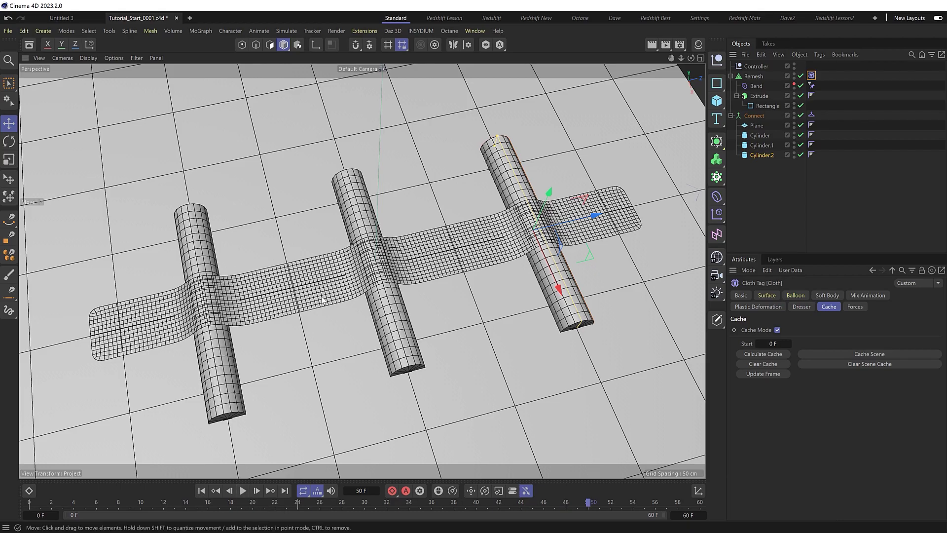
left_click_drag(324, 306, 258, 288, "alt")
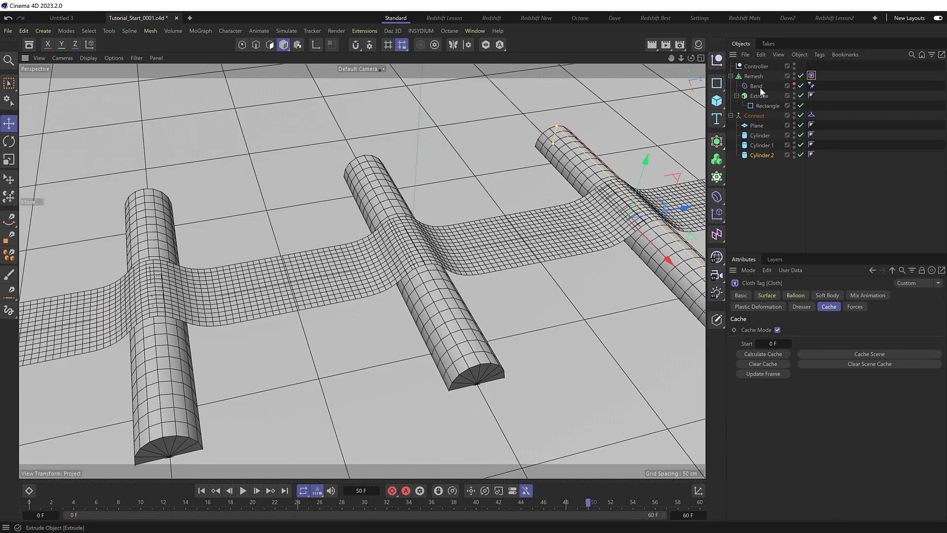
- Wrap the Remesh cloth strip in a Thicken generator and set its thickness to 1 cm
left_click(754, 75)
key("shift+c")
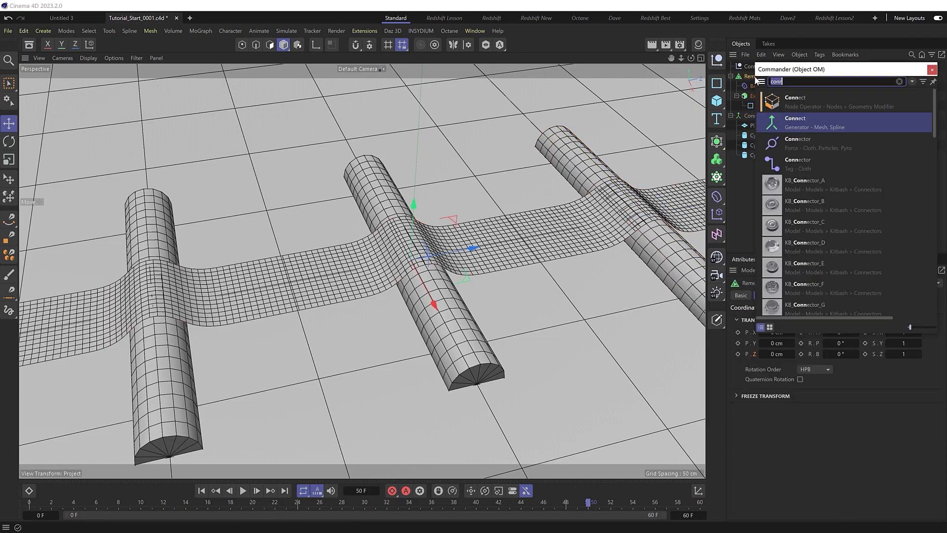
type("thic")
left_click(795, 101)
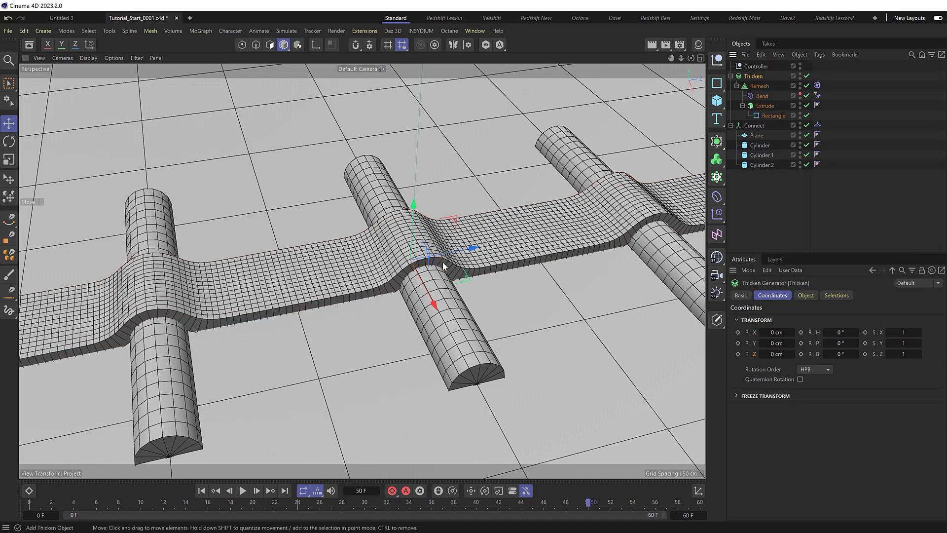
left_click(806, 295)
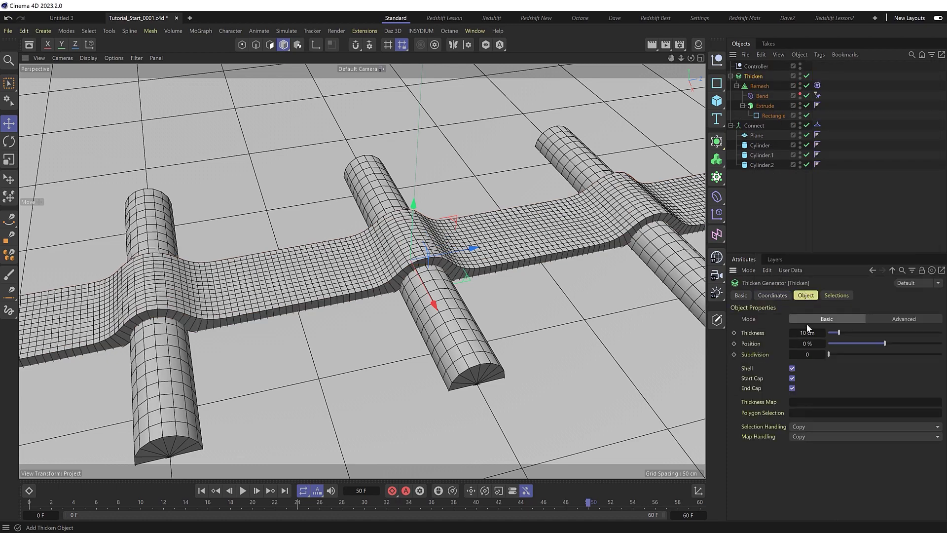
left_click_drag(808, 332, 804, 333)
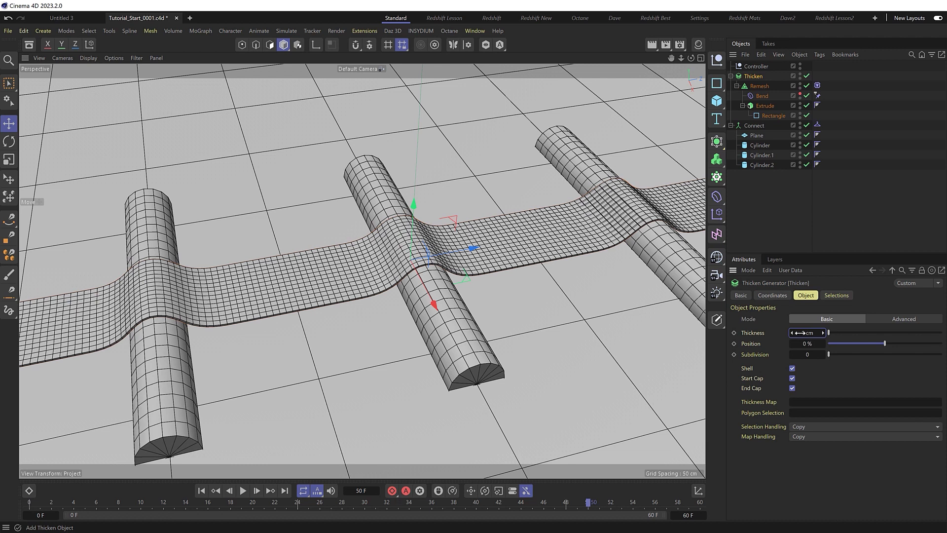
scroll(323, 291, "up", 10)
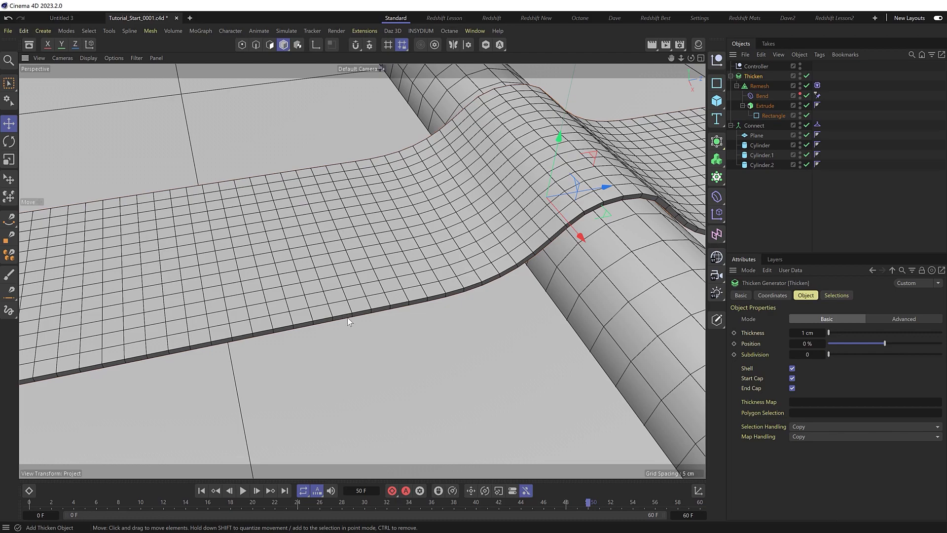
- Add a Bevel deformer under Thicken with a 0.1 cm offset
key("shift+c")
type("beve")
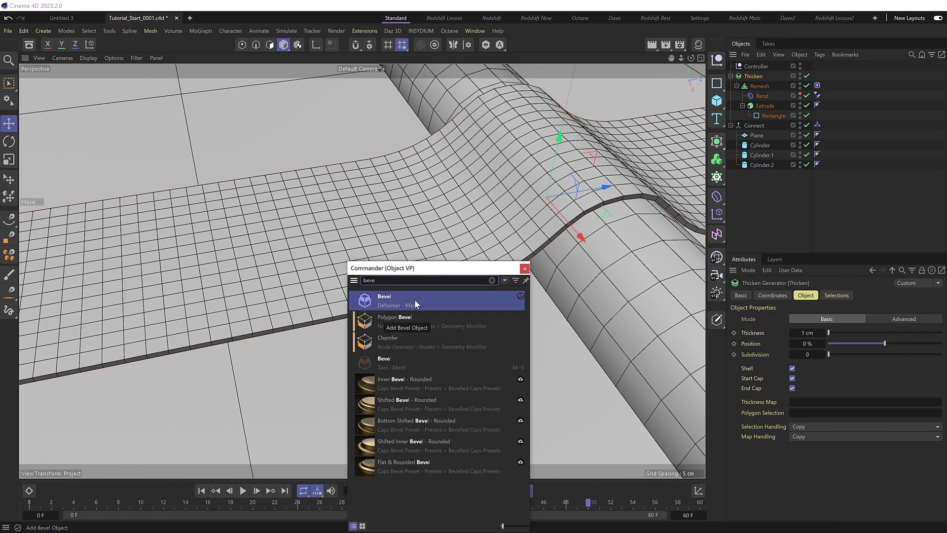
left_click(413, 299)
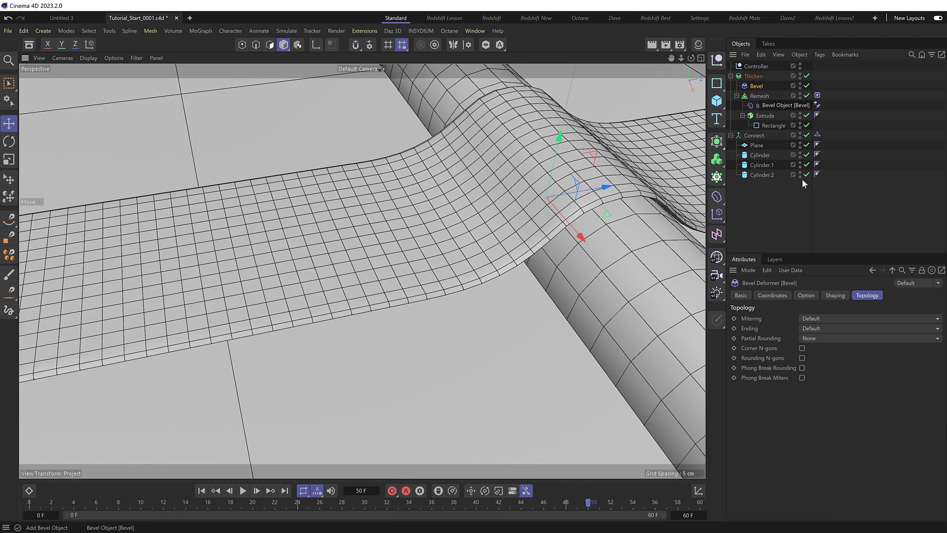
left_click(810, 295)
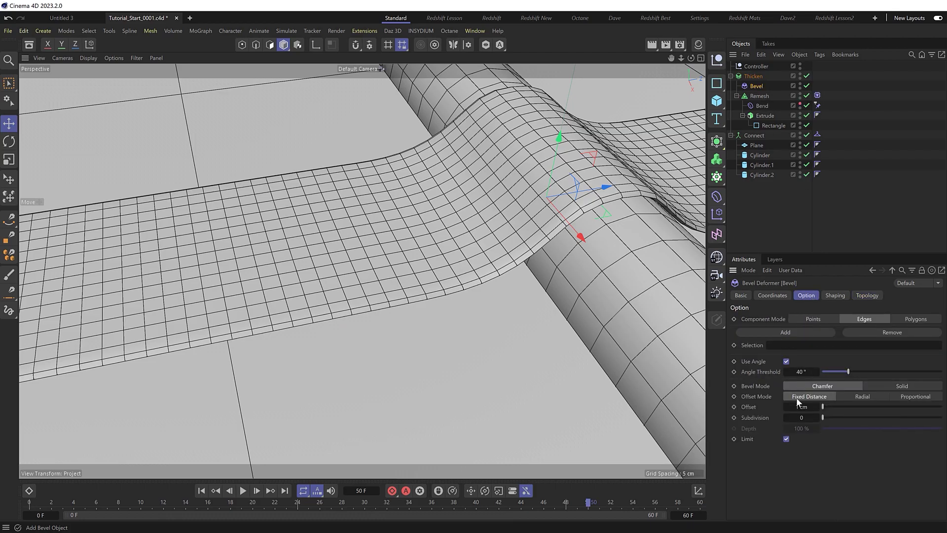
left_click_drag(795, 407, 799, 408)
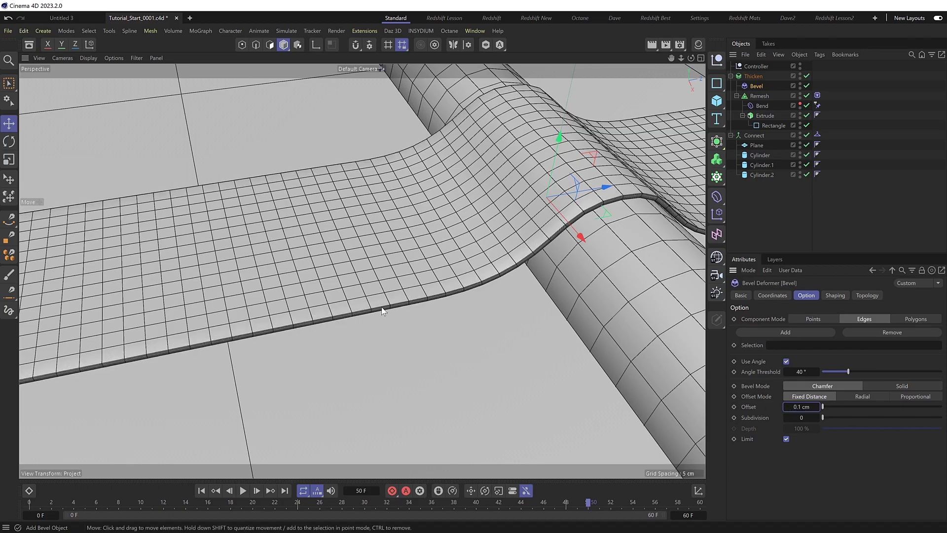
- Enable the bevel's Phong Break Rounding and Miters topology options
left_click(869, 295)
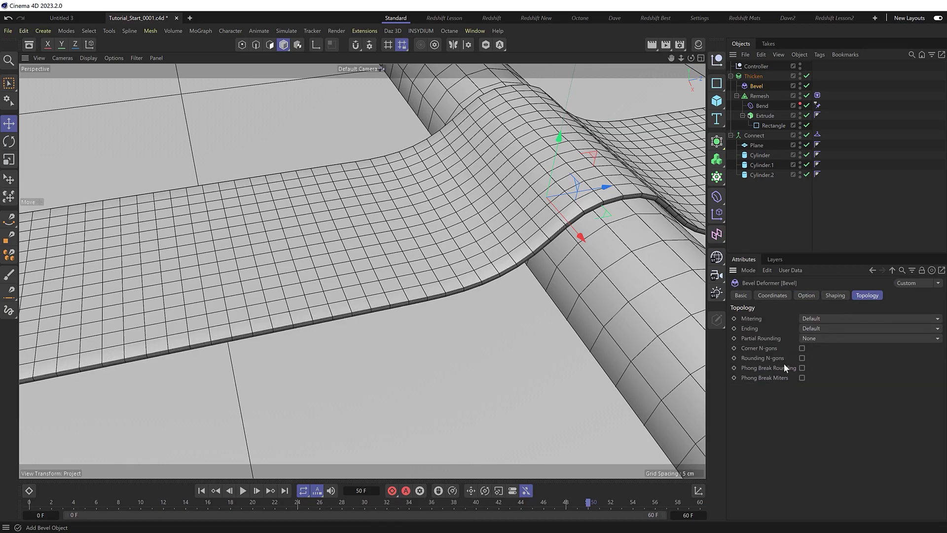
left_click(803, 368)
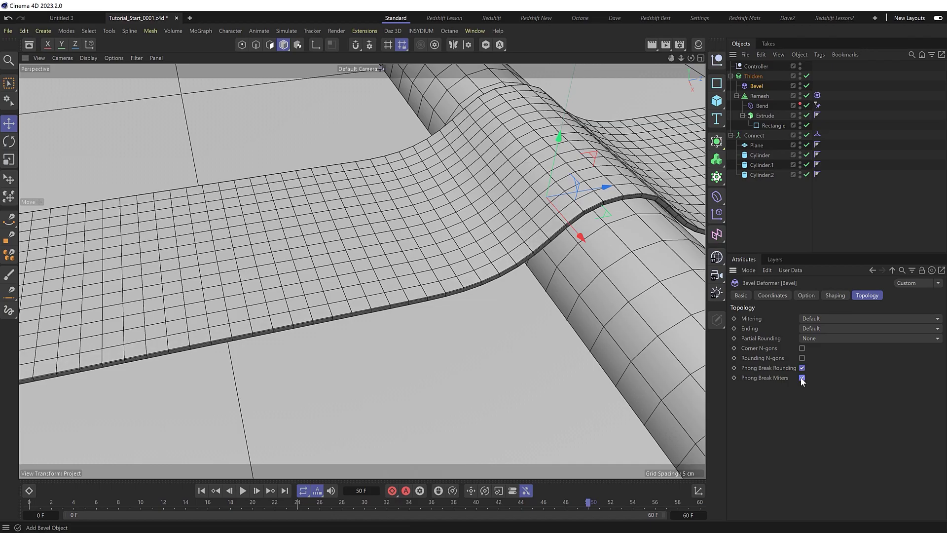
scroll(325, 324, "up", 8)
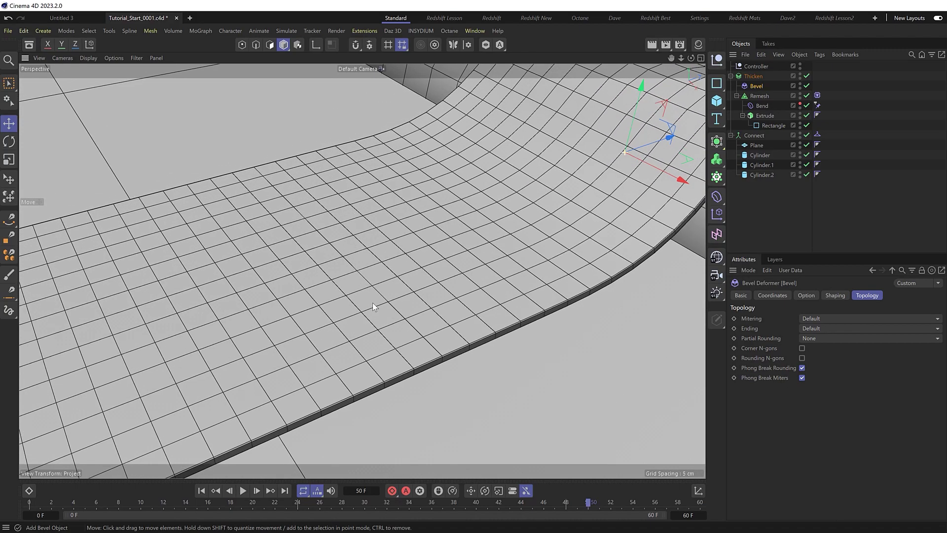
scroll(311, 256, "down", 10)
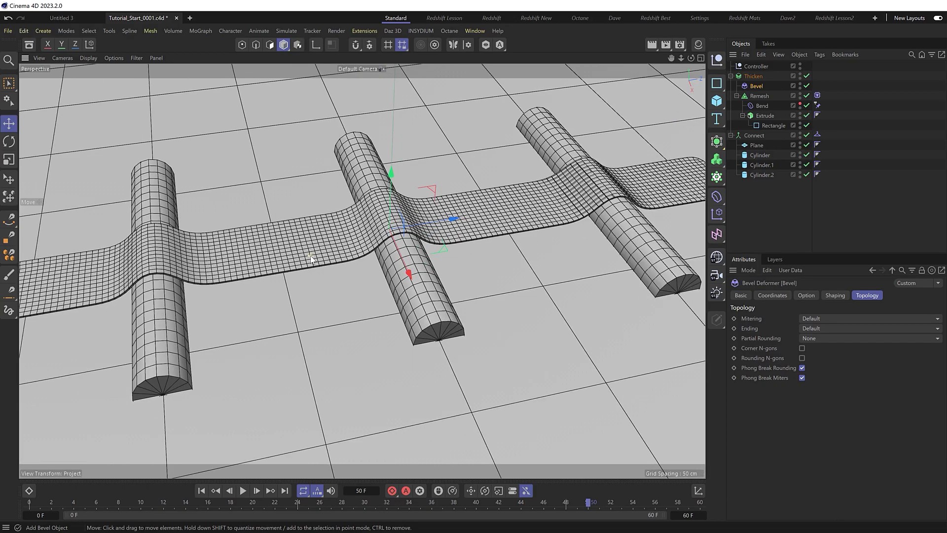
mouse_move(333, 232)
left_mouse_down("alt")
mouse_move(394, 195)
mouse_move(371, 280)
left_mouse_up("alt")
- Switch to Gouraud shading, create a red material, apply it to the strip and play the animation
key("n")
key("a")
left_click(697, 45)
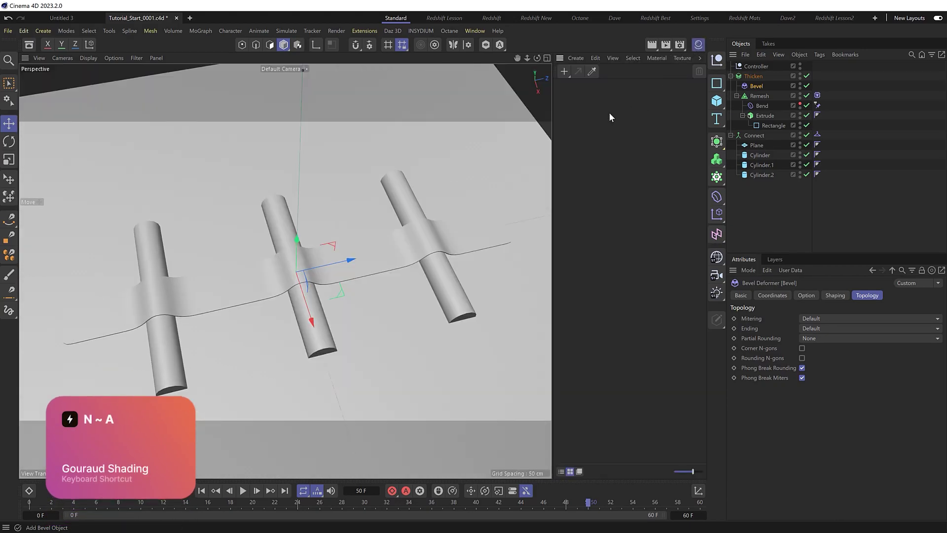
double_click(596, 117)
left_click(905, 418)
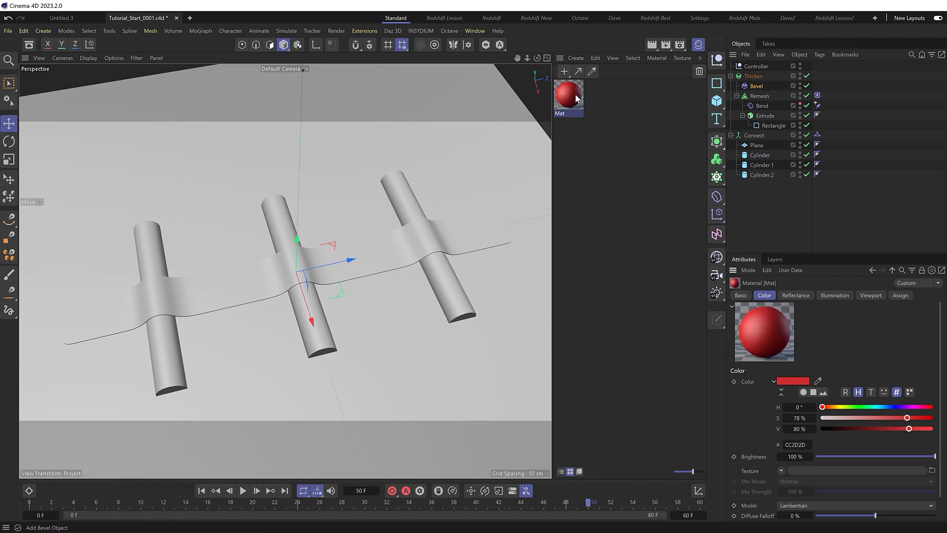
left_click_drag(470, 181, 401, 247)
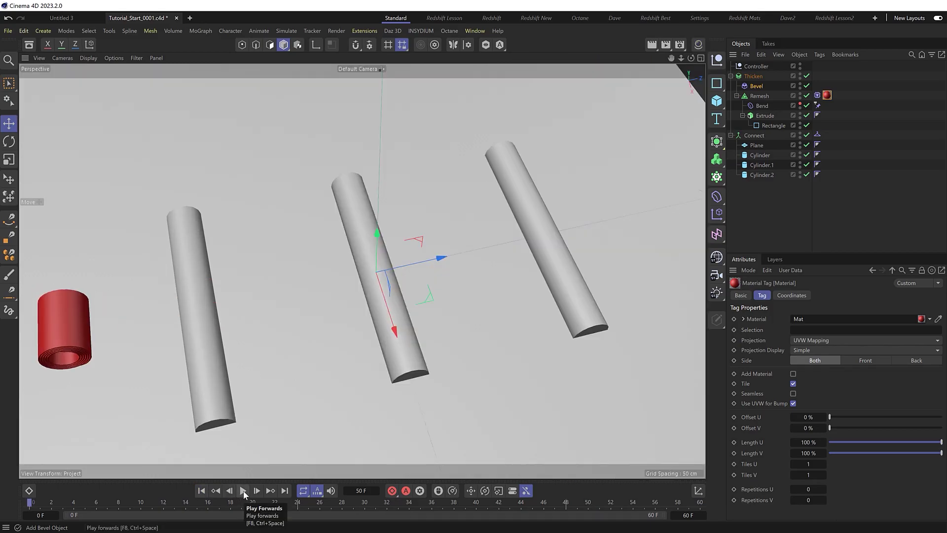
left_click(243, 490)
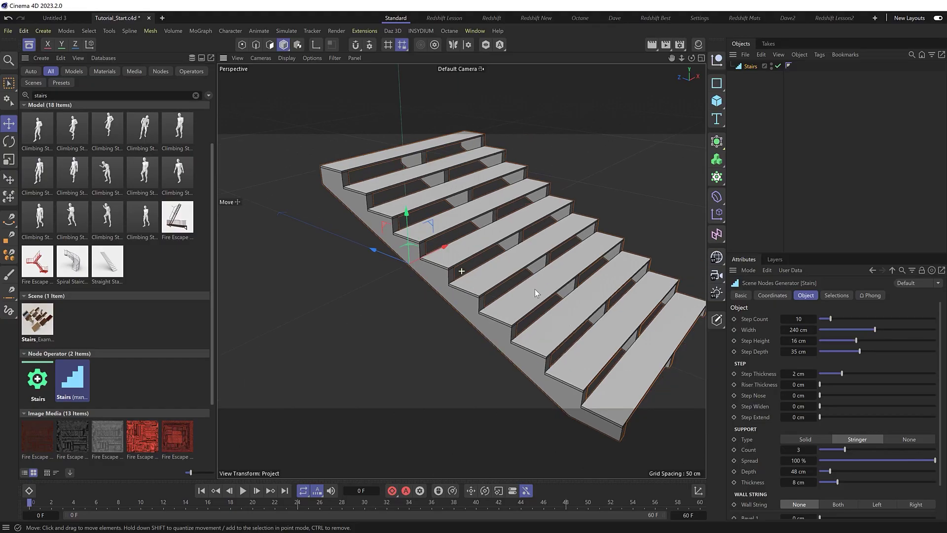
- Set the Stairs to Solid support with thinner, narrower steps and taller step height
middle_click_drag(535, 290, 498, 286, "alt")
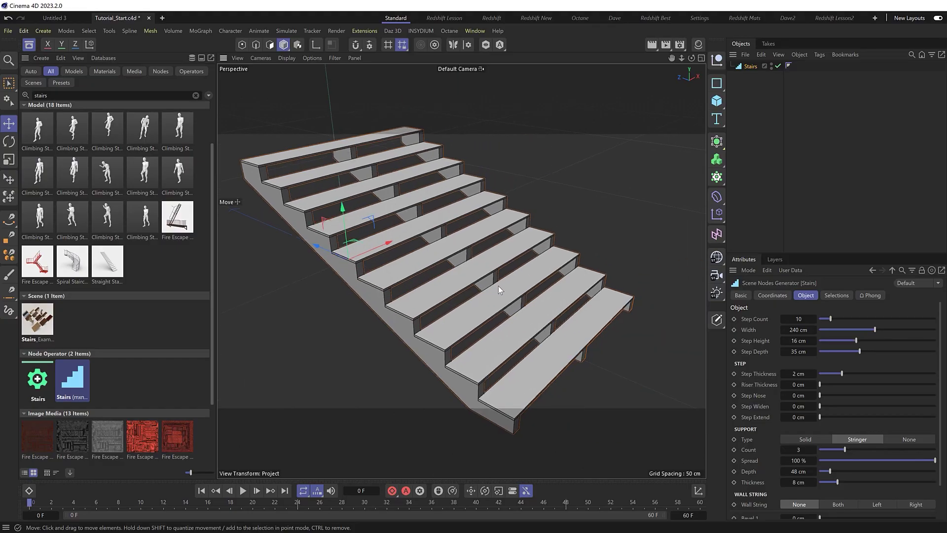
left_click(808, 439)
left_click(841, 374)
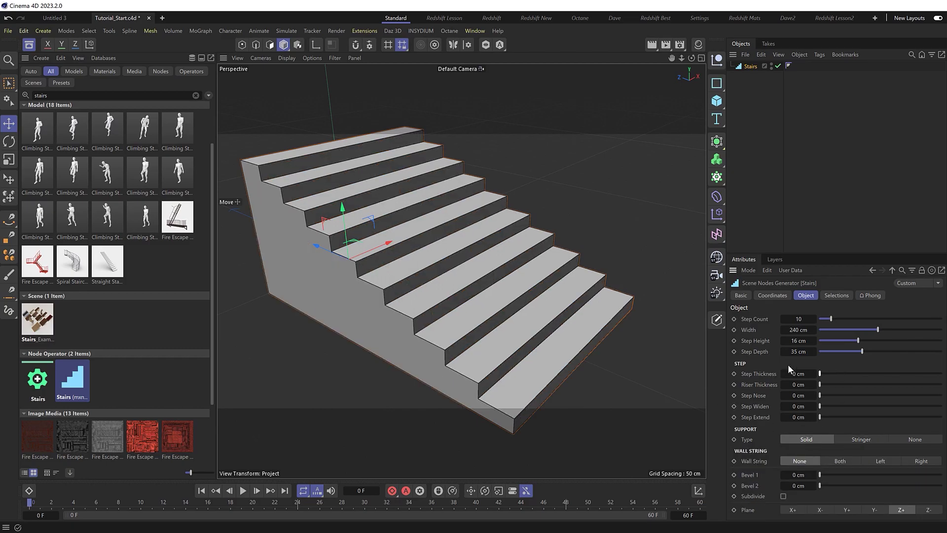
left_click_drag(869, 325, 861, 344)
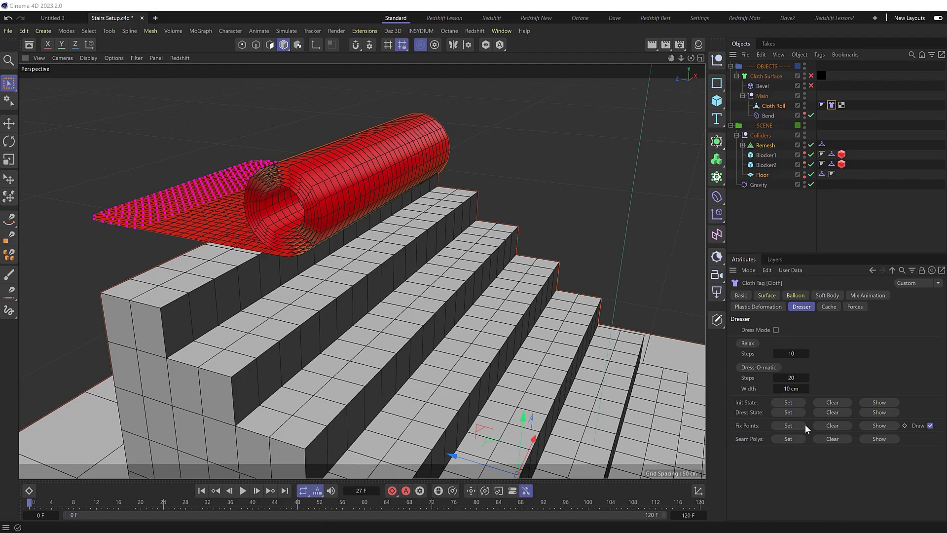
- Start timeline playback of the cloth-roll simulation in the stairs scene
left_click(243, 491)
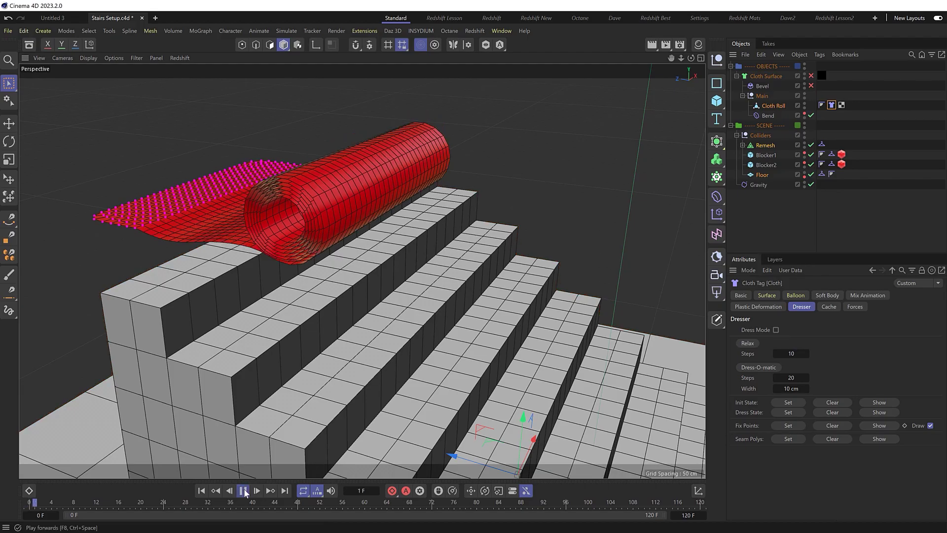